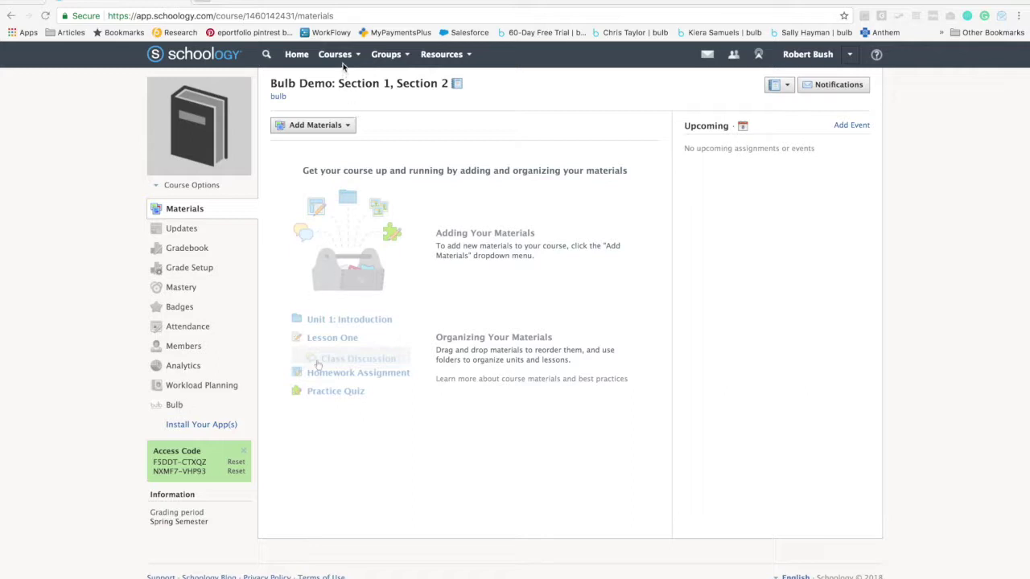
- Add an external tool to the course materials with bulbapp as the tool provider and bulbapp as the title
left_click(336, 126)
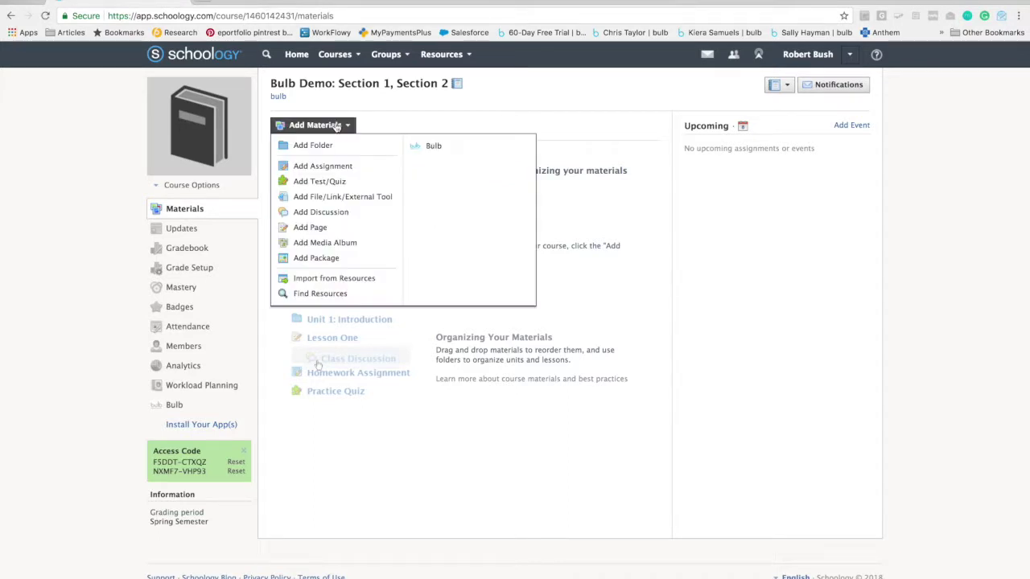
left_click(336, 198)
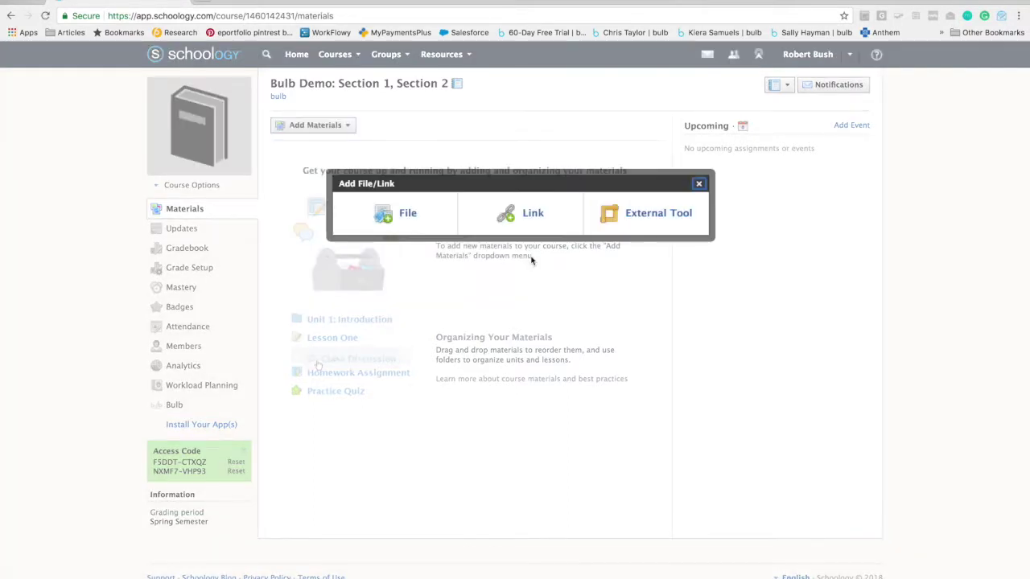
left_click(632, 217)
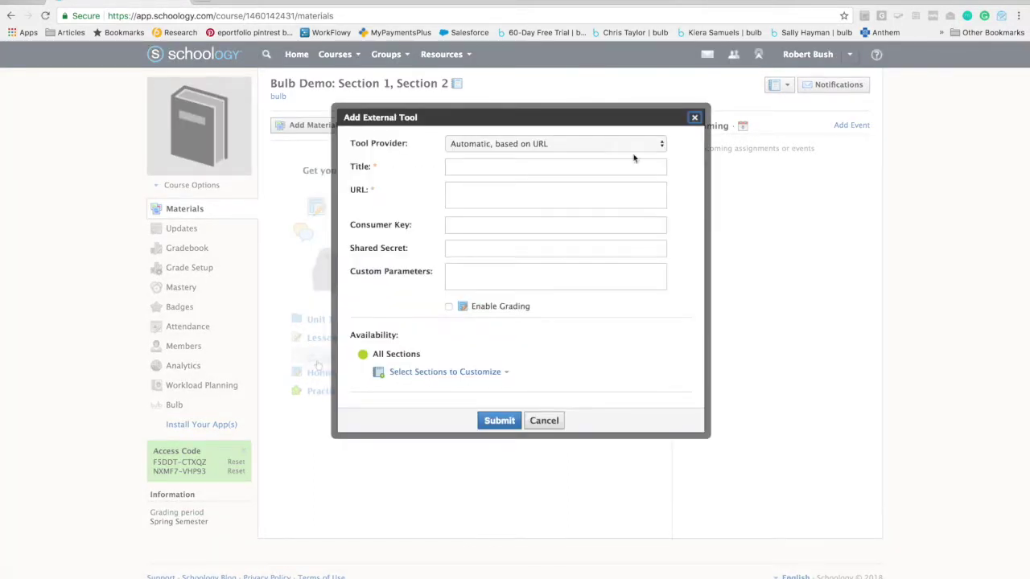
left_click(633, 145)
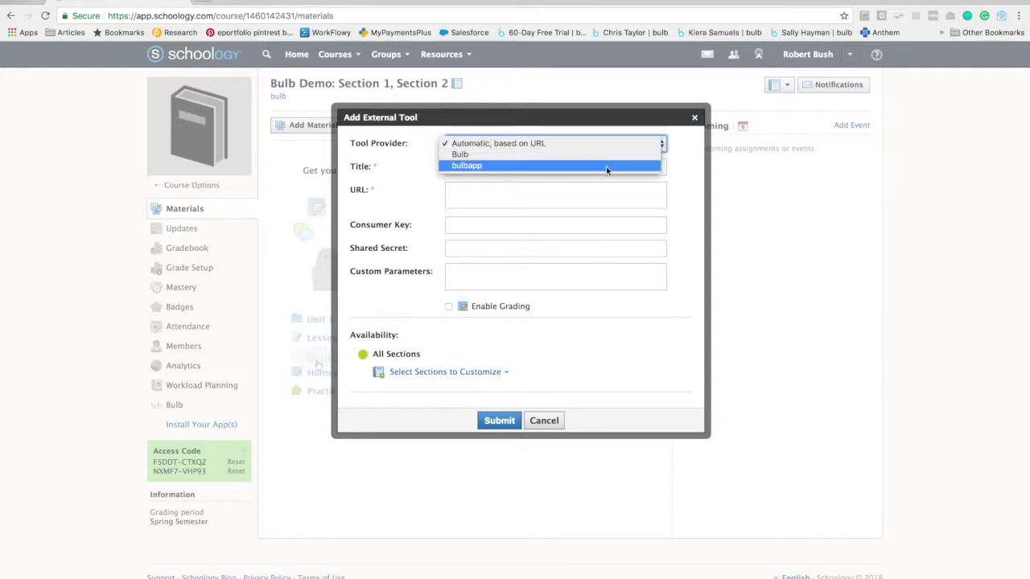
left_click(605, 166)
left_click(532, 173)
type("bulbapp")
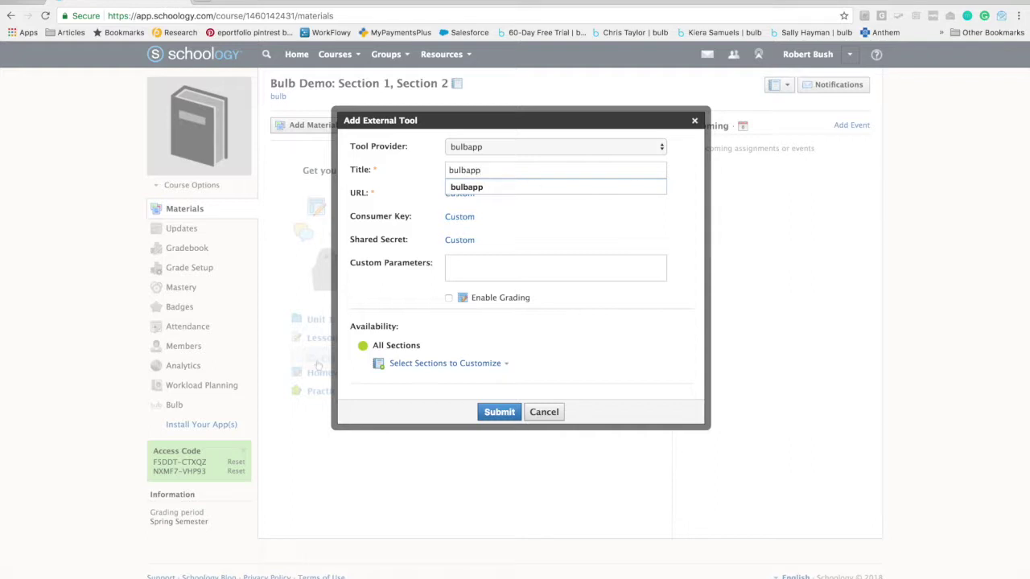
left_click(524, 190)
left_click(499, 411)
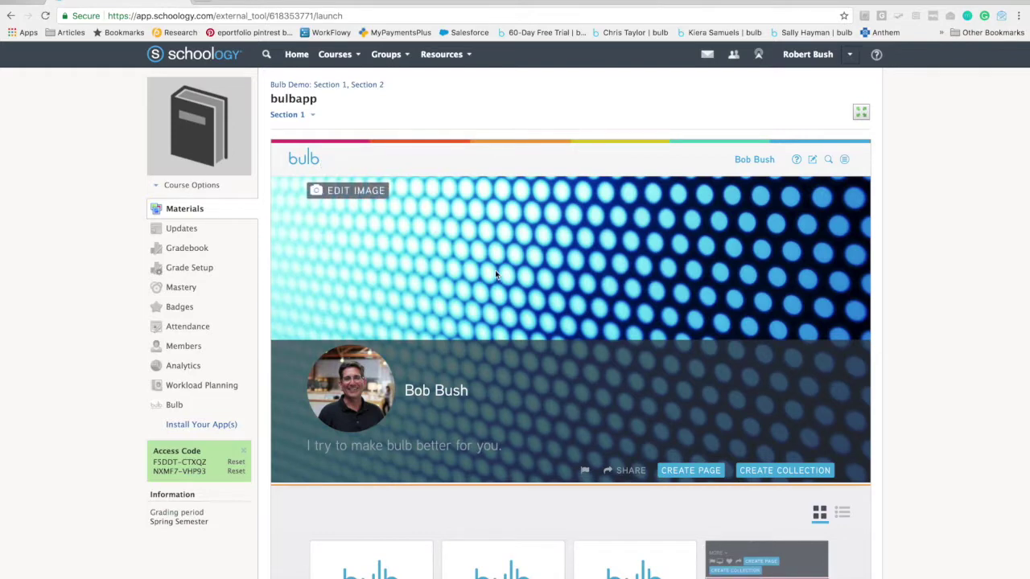
- Open the Student Template "About Me" page from the bulb portfolio
scroll(495, 269, "down", 2)
scroll(495, 269, "down", 4)
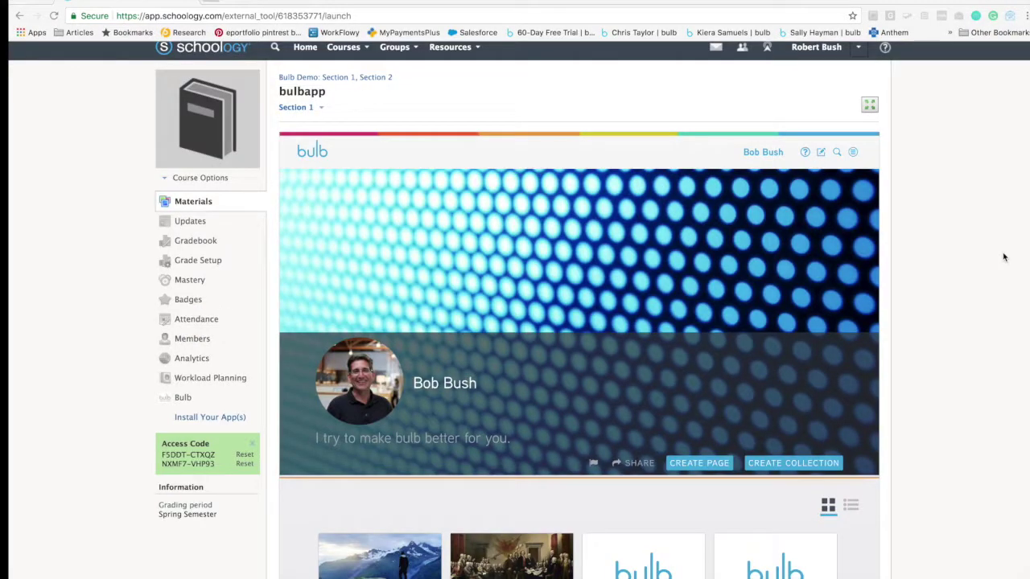
scroll(792, 292, "down", 5)
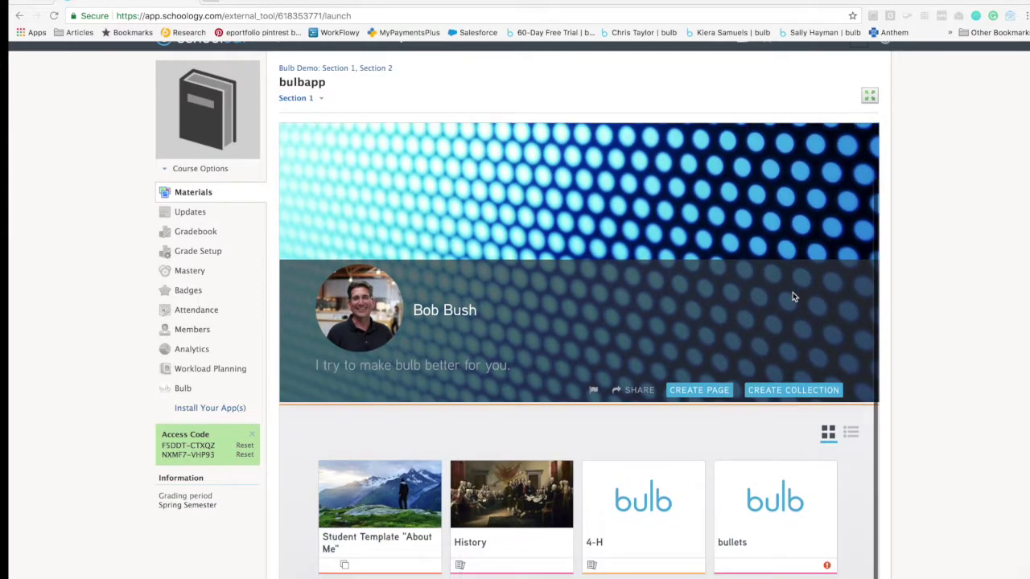
scroll(792, 297, "down", 1)
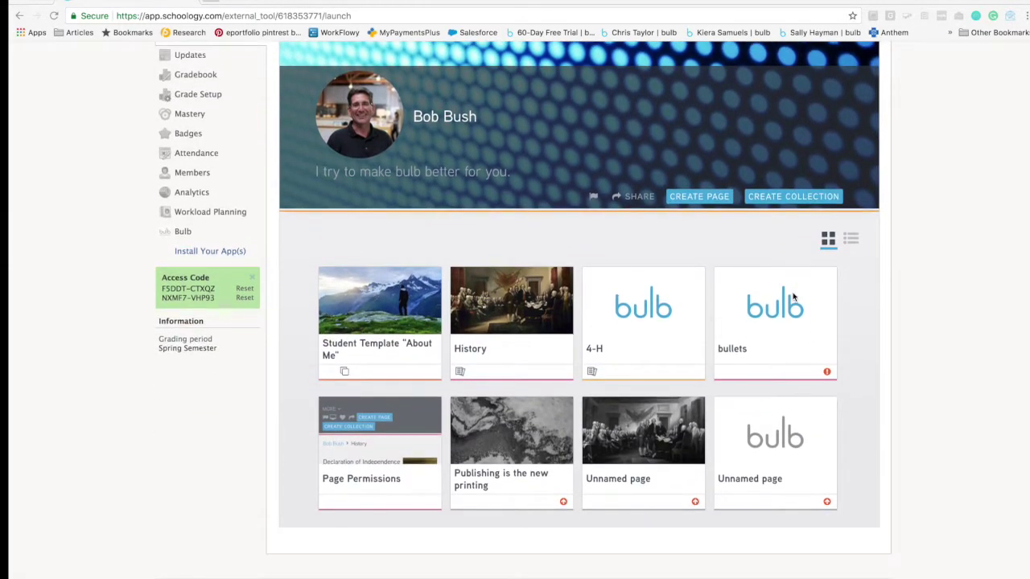
left_click(389, 308)
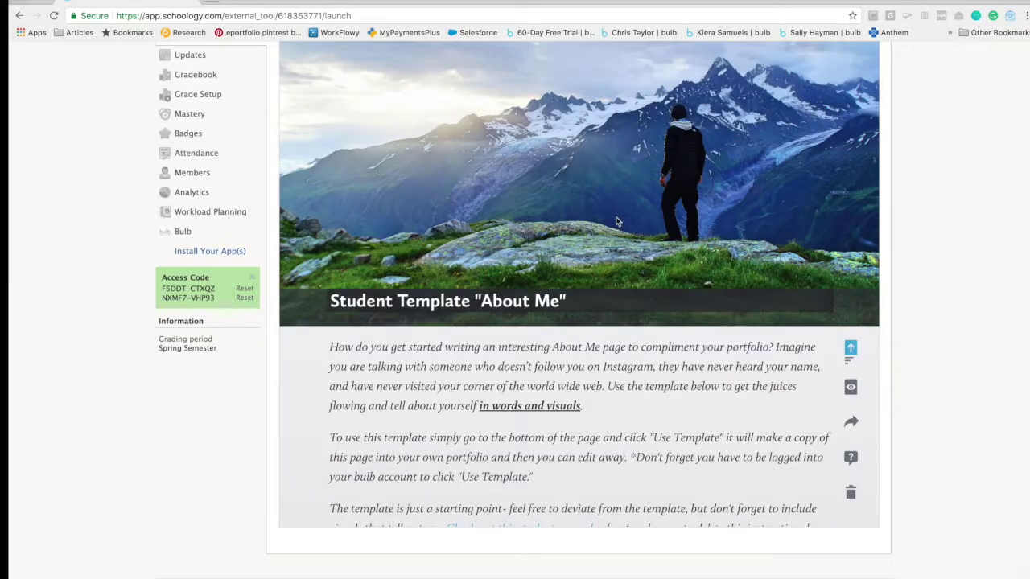
- Create a share link for the Student Template "About Me" page and copy it to the clipboard
scroll(615, 221, "up", 2)
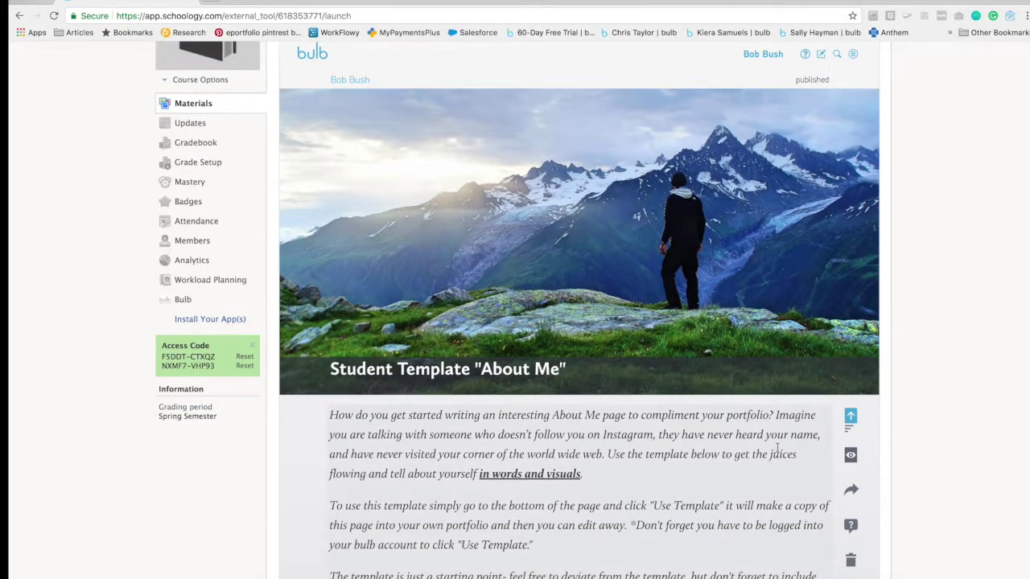
scroll(774, 403, "down", 5)
scroll(777, 448, "down", 10)
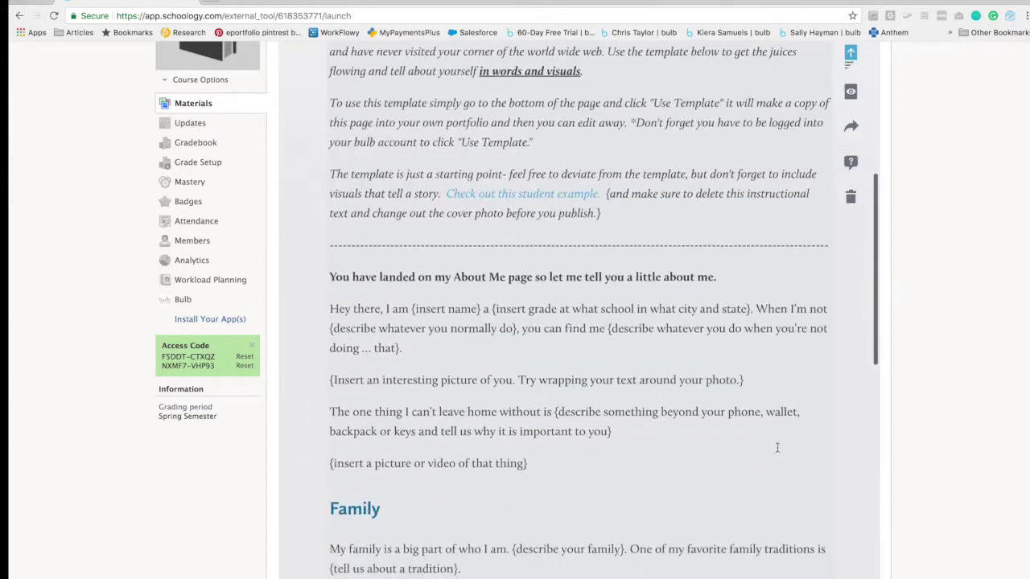
scroll(787, 428, "up", 8)
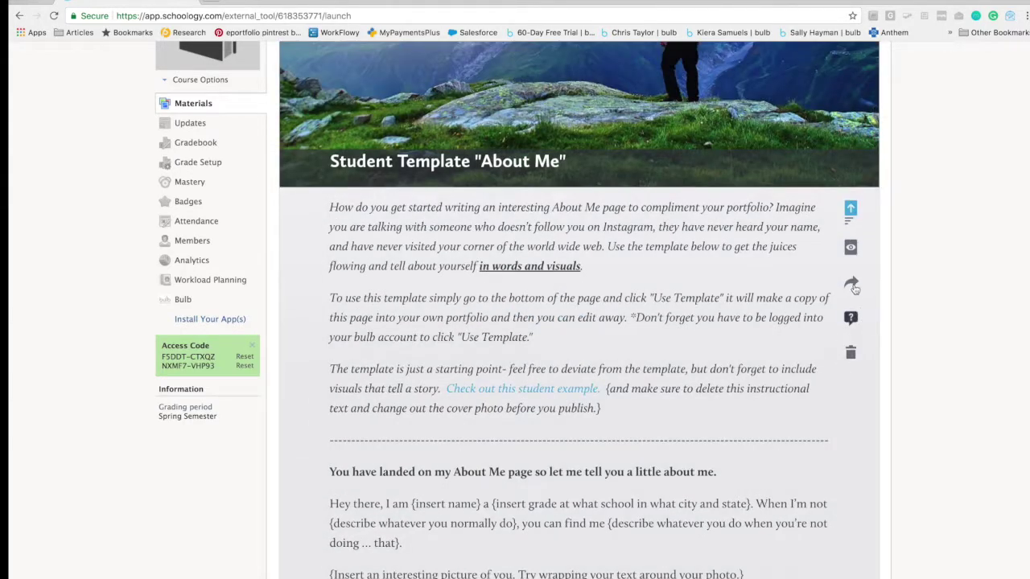
left_click(852, 286)
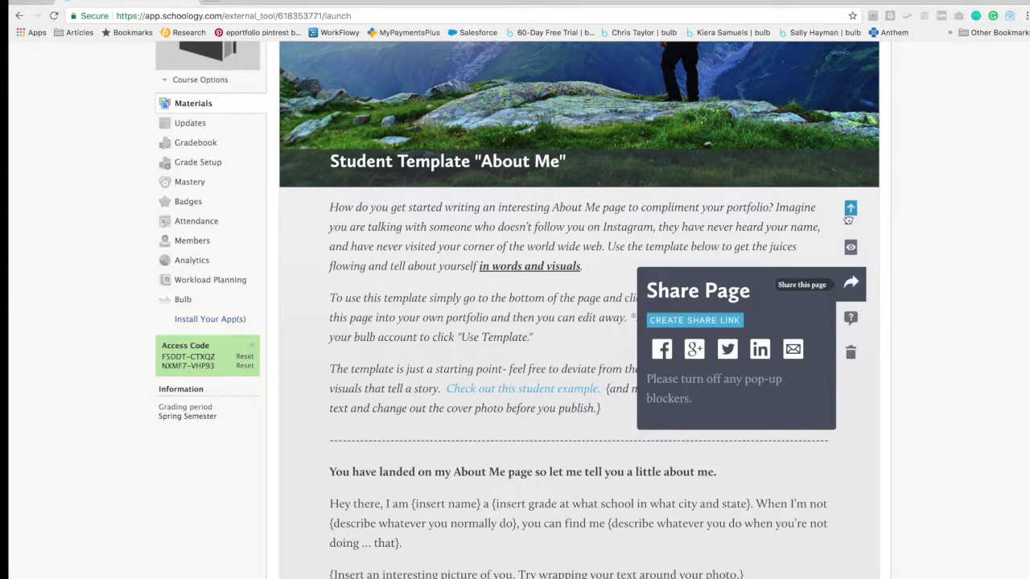
left_click(724, 319)
left_click(701, 321)
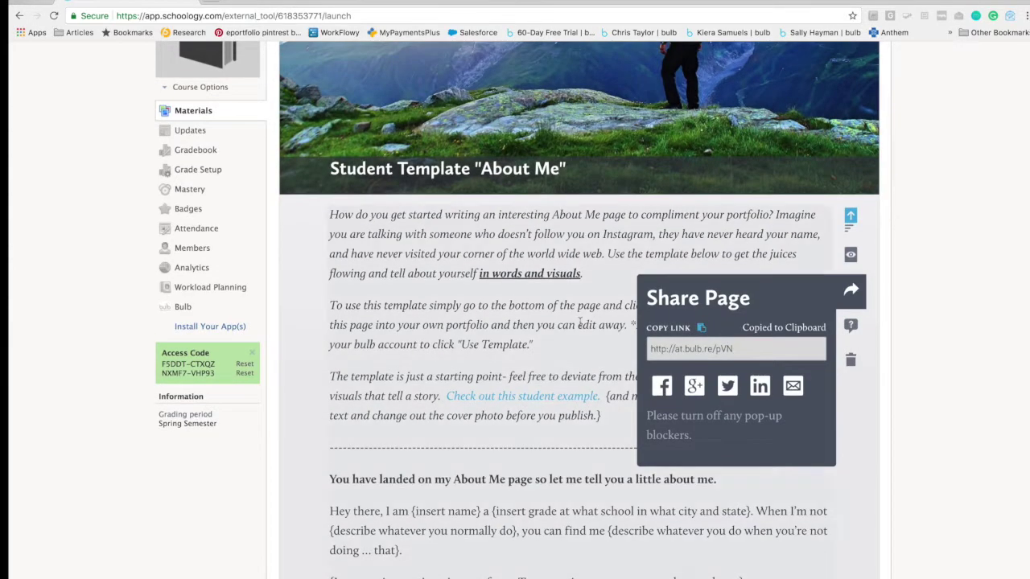
- Return to the Bulb Demo course materials and start a new assignment named About Me Page
scroll(579, 321, "up", 5)
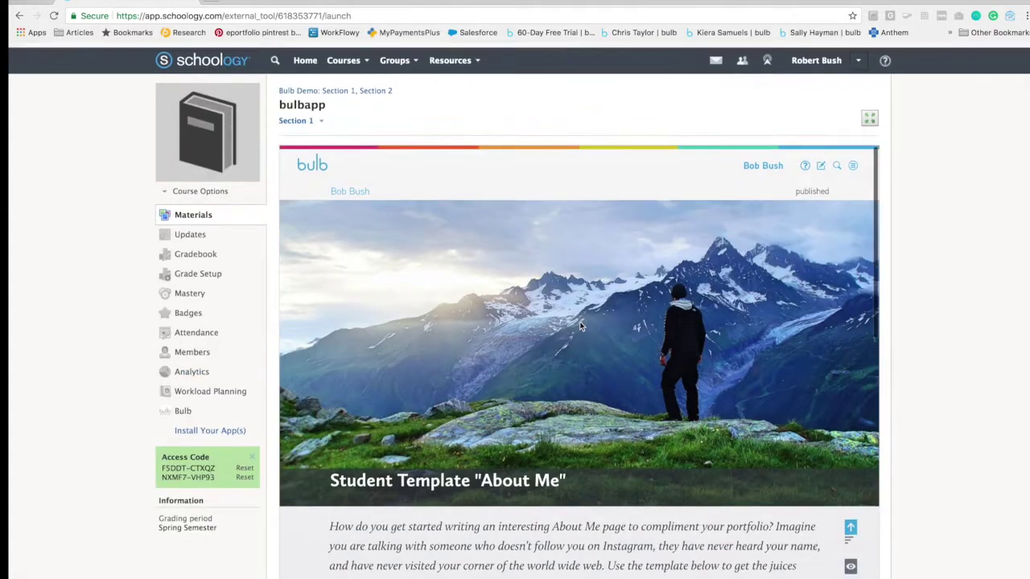
left_click(348, 58)
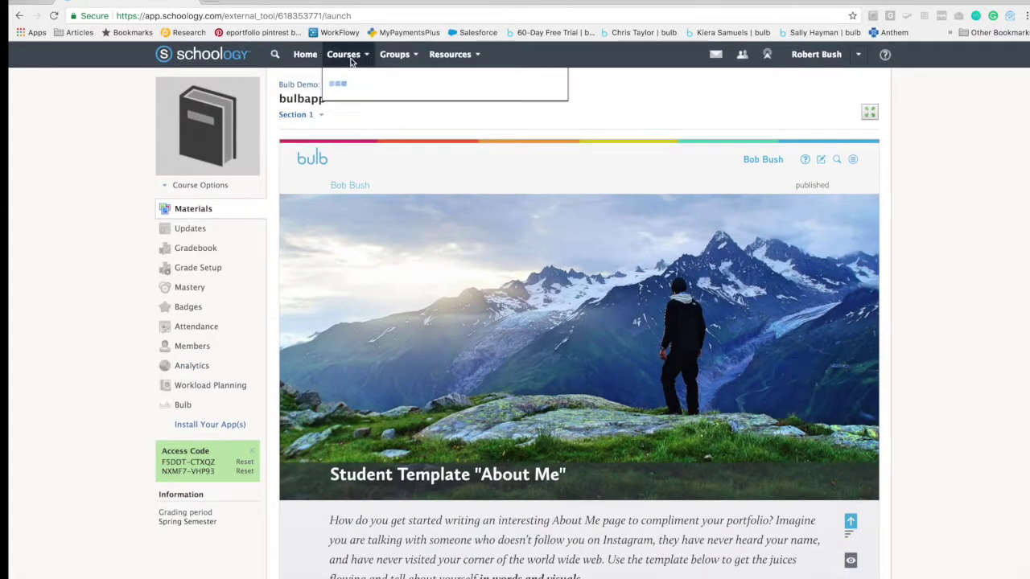
left_click(360, 86)
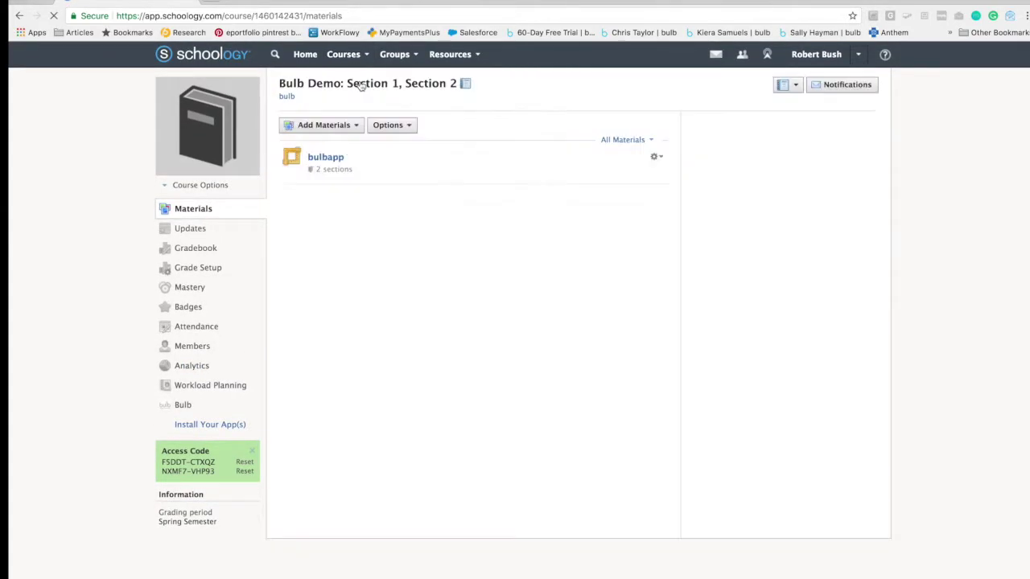
left_click(348, 128)
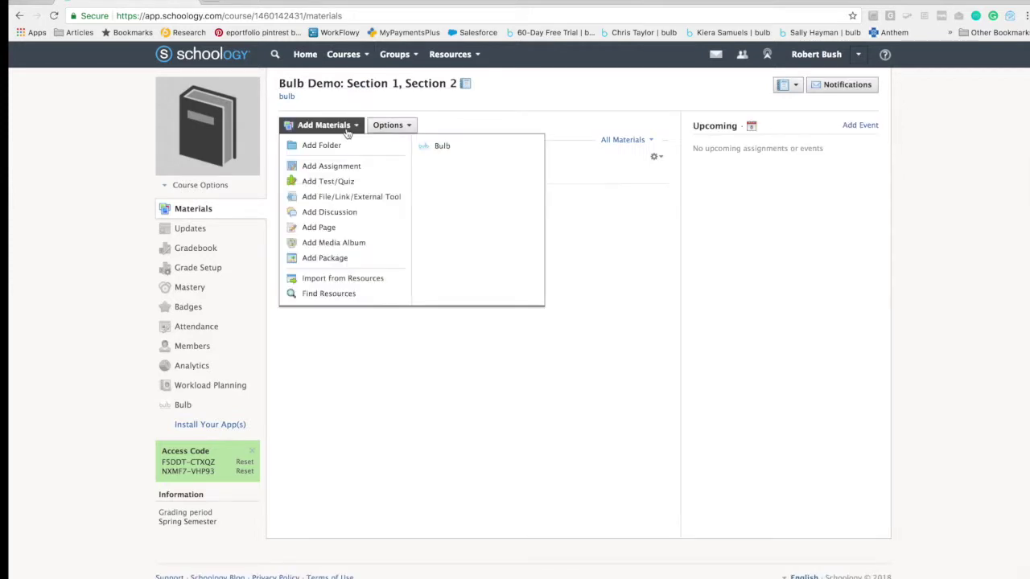
left_click(341, 166)
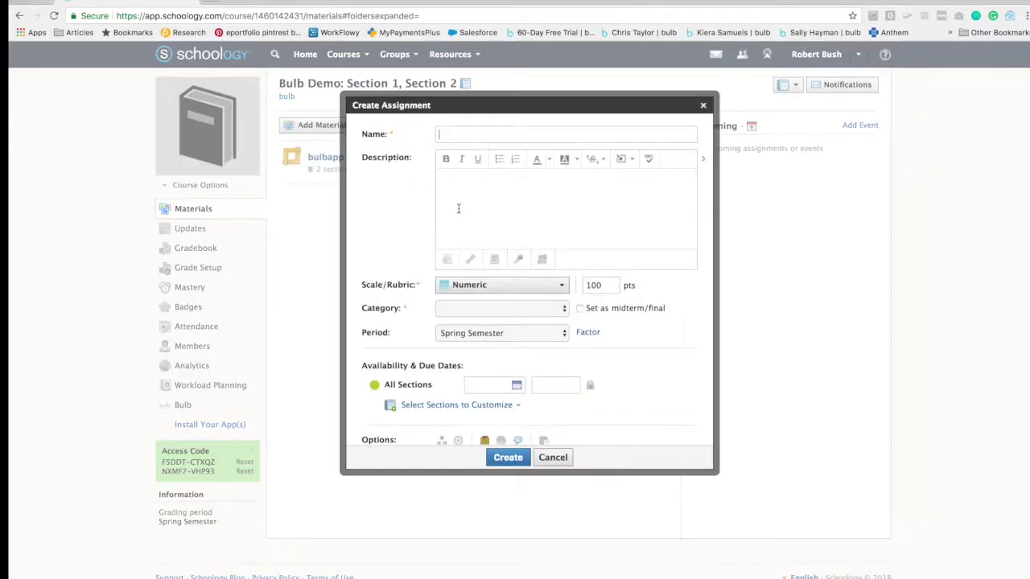
type("About Me Page")
- Attach the copied bulb share link to the assignment with the title Template
left_click(470, 259)
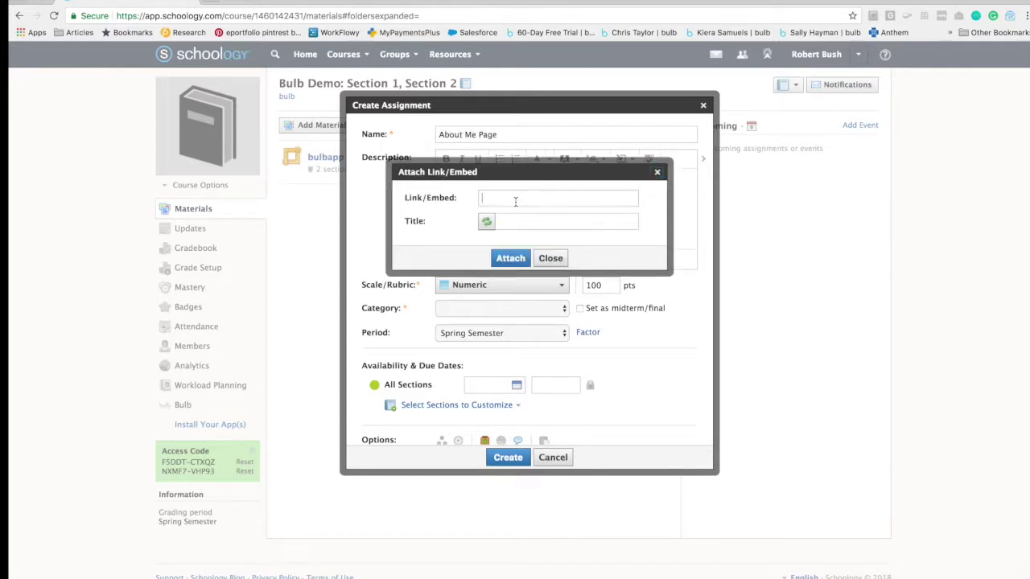
key("super+v")
left_click(507, 222)
type("Tep")
key("BackSpace")
type("mp")
left_click(510, 256)
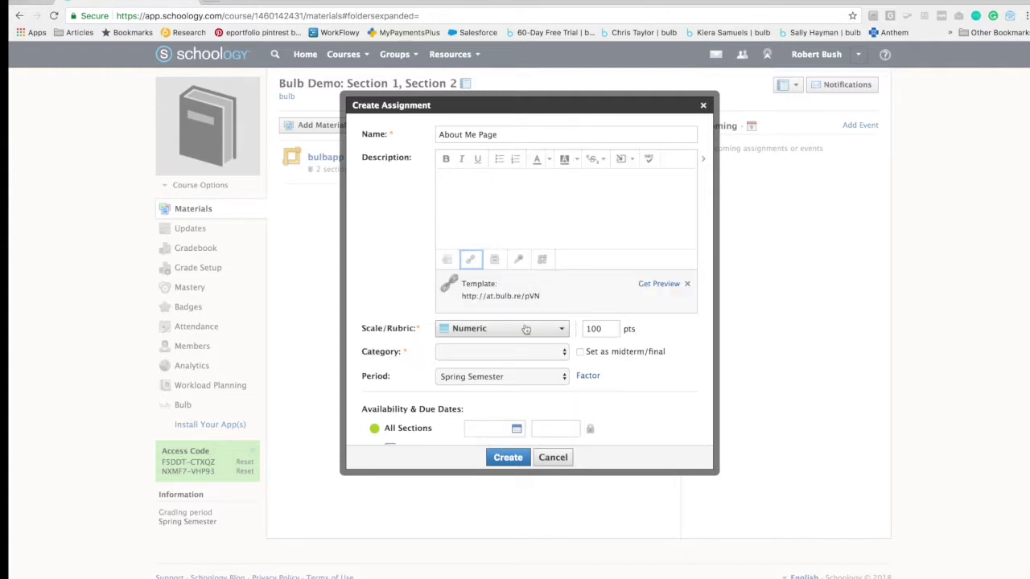
- Set the assignment's category to Homework and its due date to 2/28/18, and create it
left_click(531, 354)
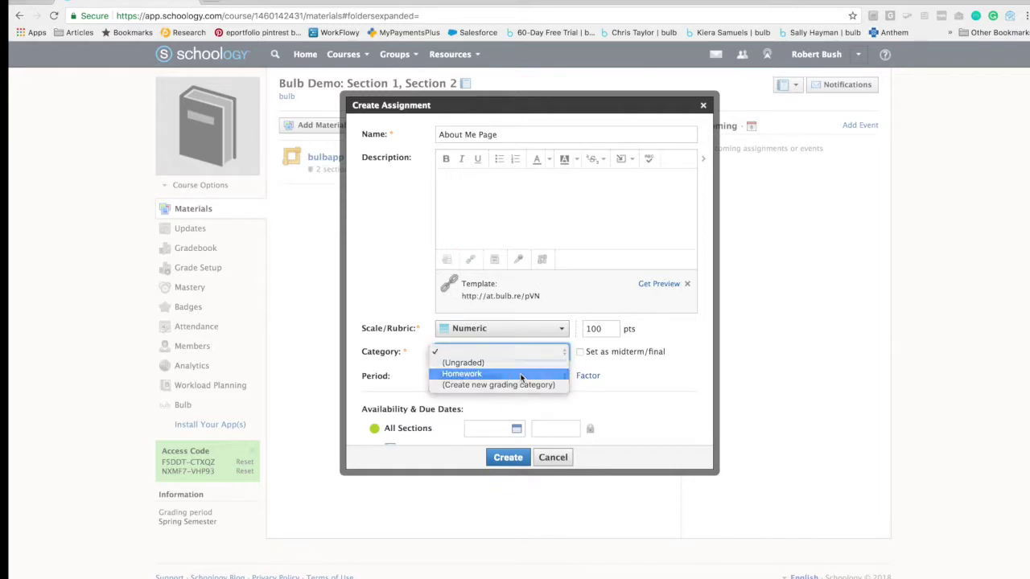
left_click(521, 375)
scroll(586, 402, "down", 2)
left_click(515, 369)
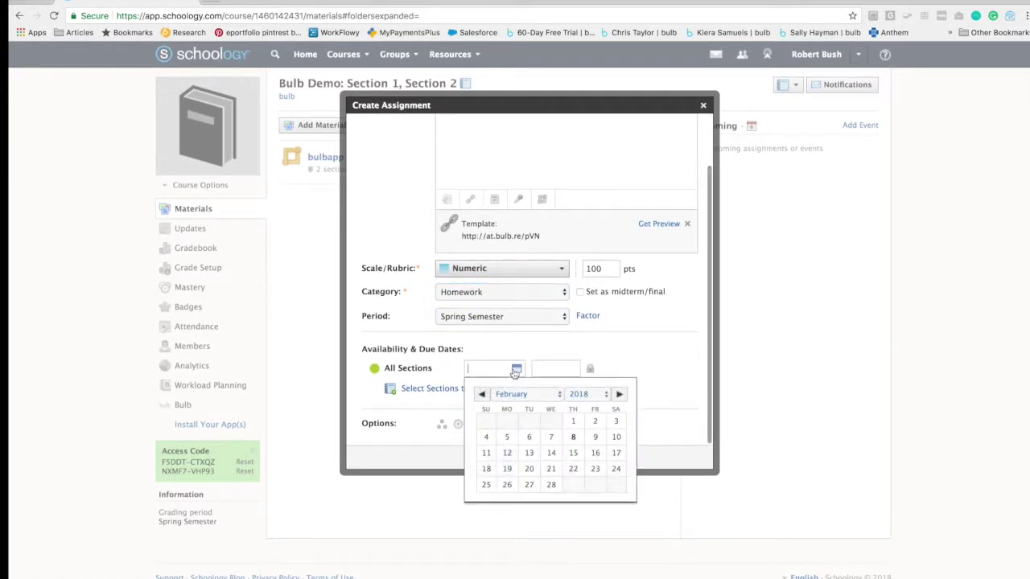
left_click(551, 484)
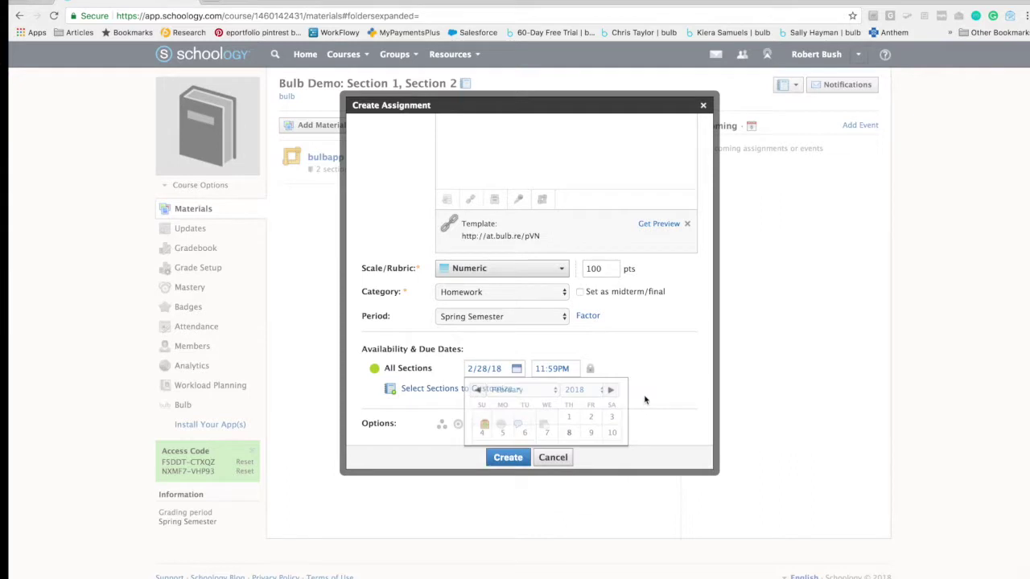
left_click(515, 461)
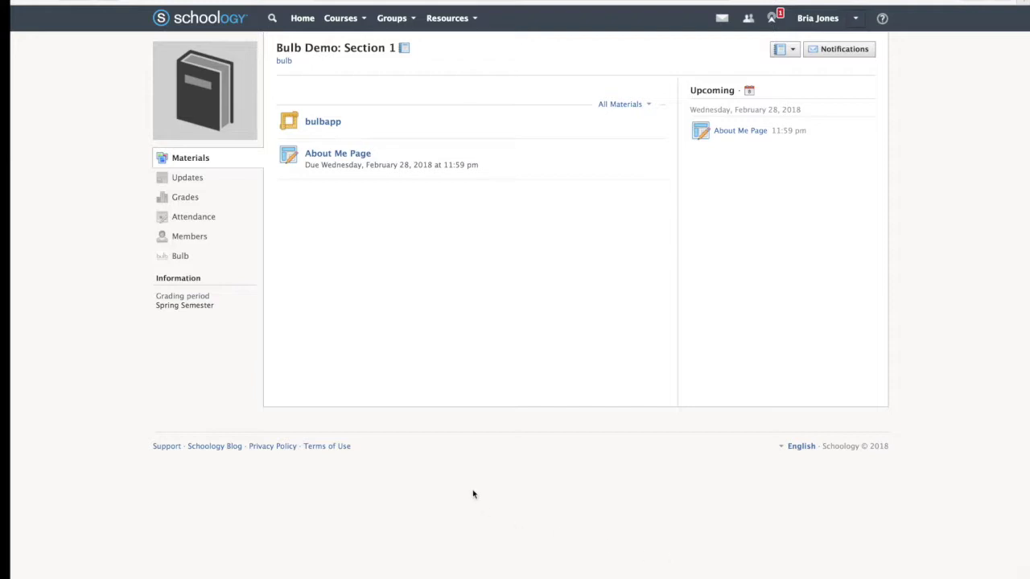
- From the student's course materials, launch bulbapp and open the About Me page in the portfolio
left_click(329, 125)
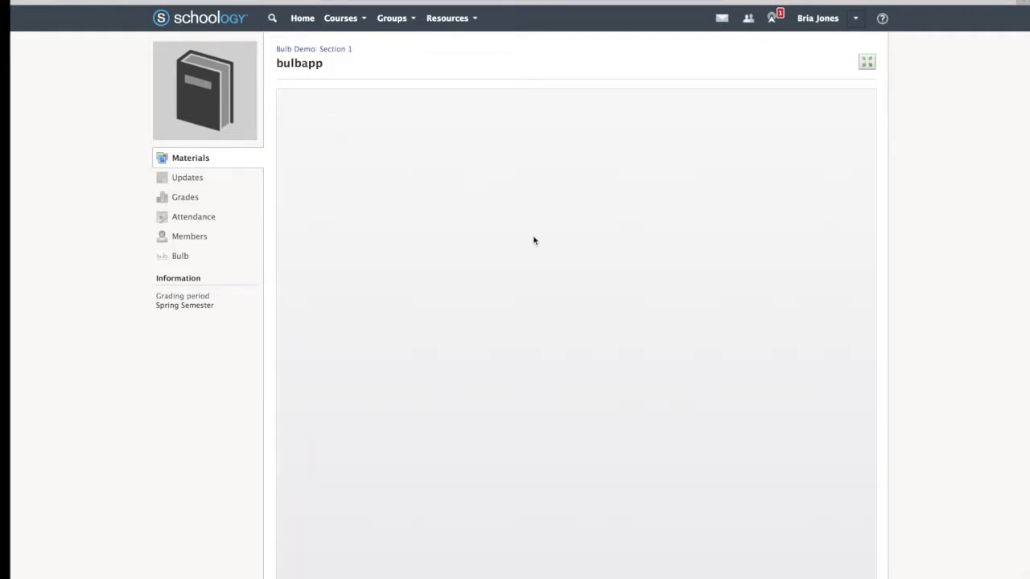
scroll(587, 249, "down", 1)
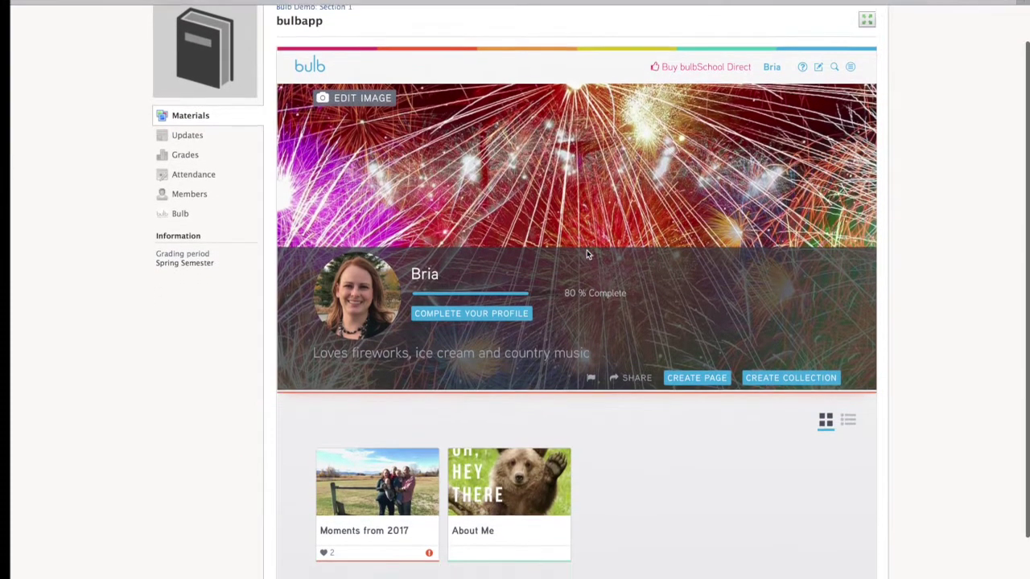
scroll(587, 249, "up", 1)
scroll(586, 250, "down", 1)
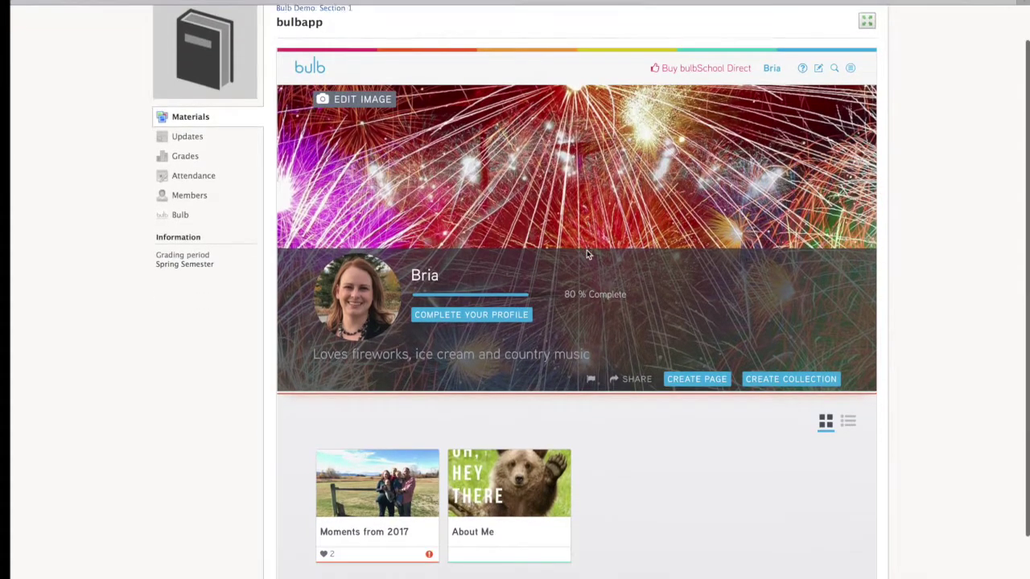
scroll(586, 254, "down", 1)
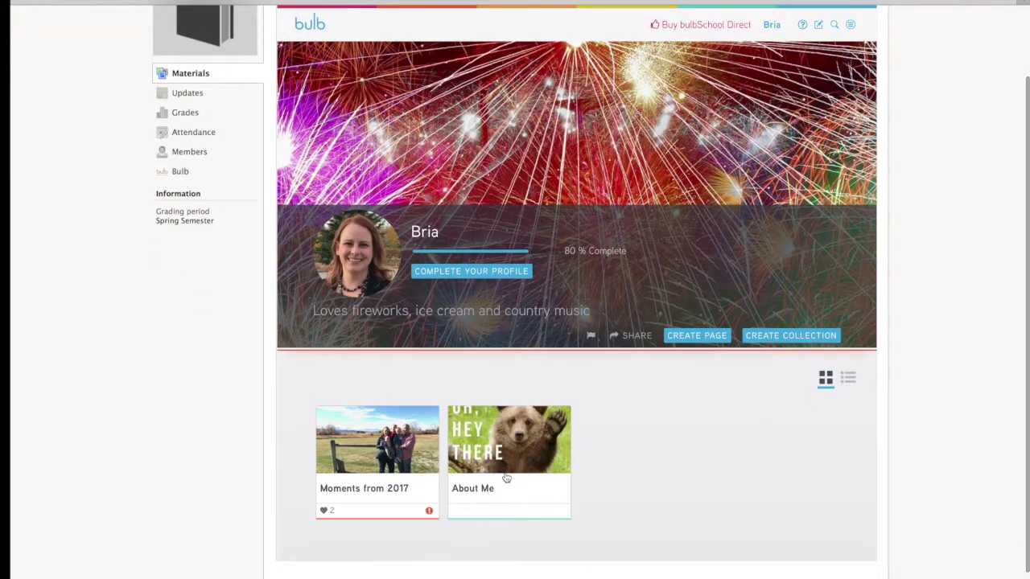
left_click(506, 475)
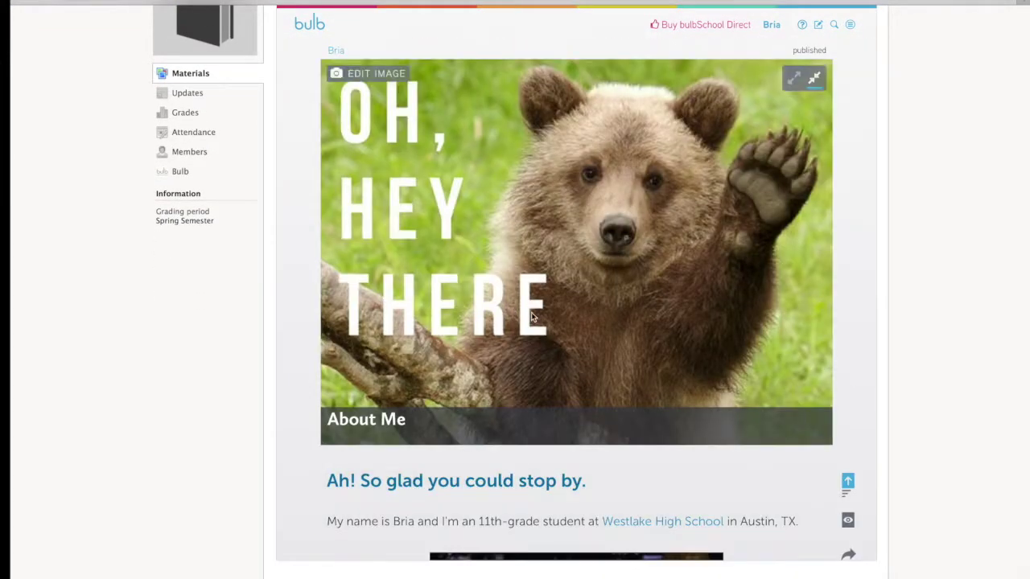
- Publish the student's About Me page with visibility set to Public
scroll(531, 317, "down", 3)
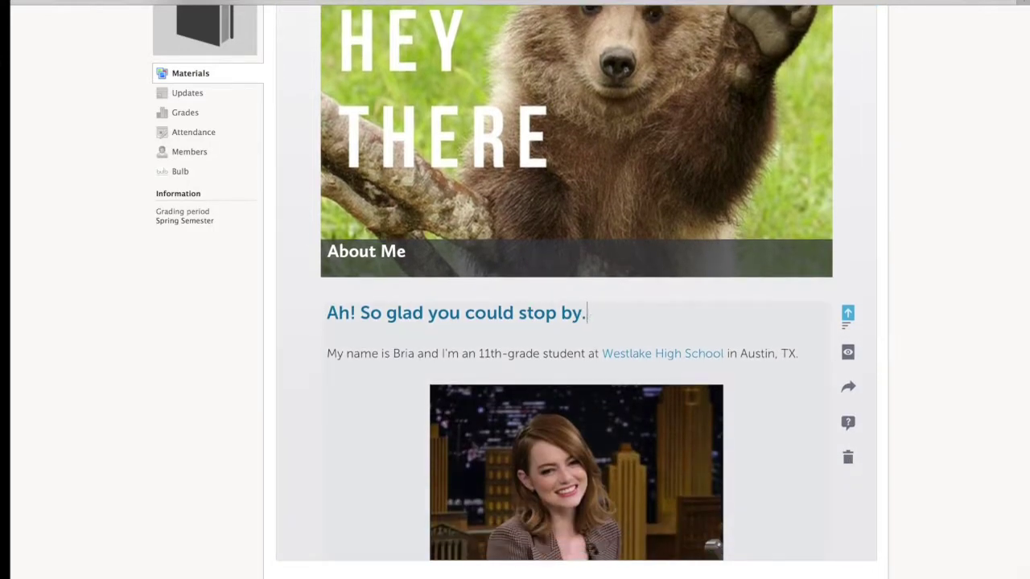
scroll(672, 322, "down", 1)
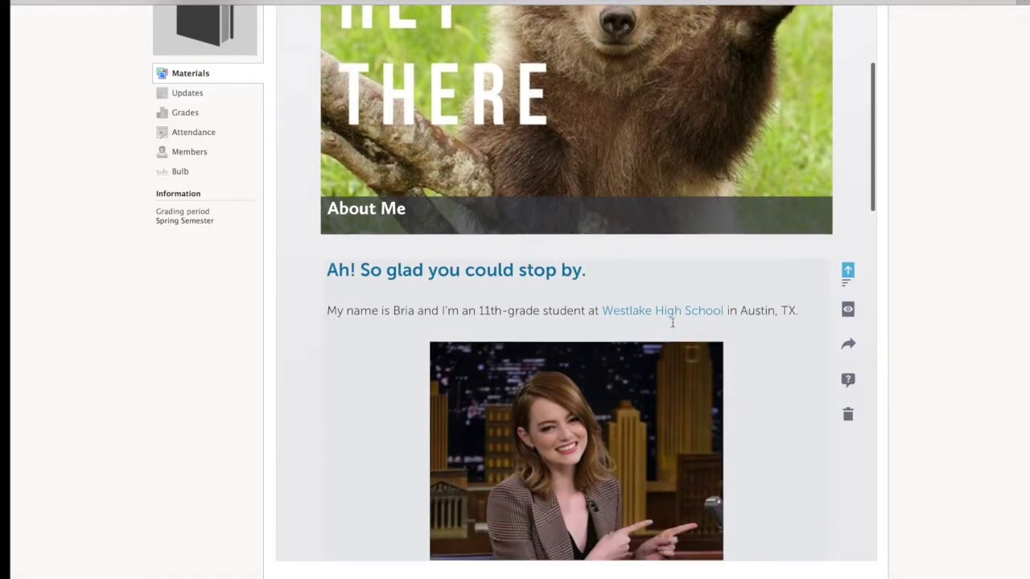
scroll(671, 322, "down", 3)
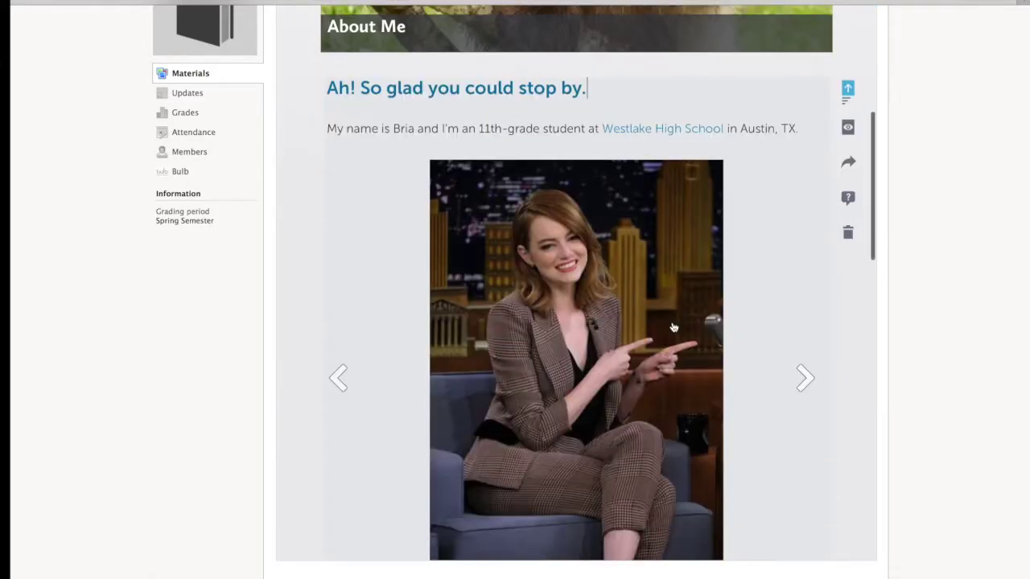
left_click(849, 93)
left_click(798, 417)
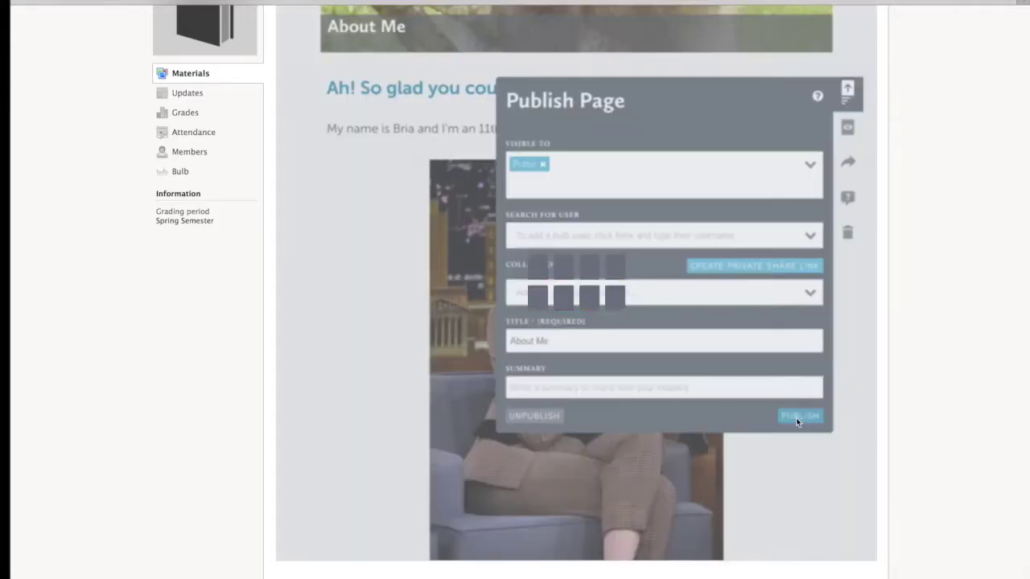
- Create a share link for the published About Me page and copy it to the clipboard
scroll(832, 444, "down", 1)
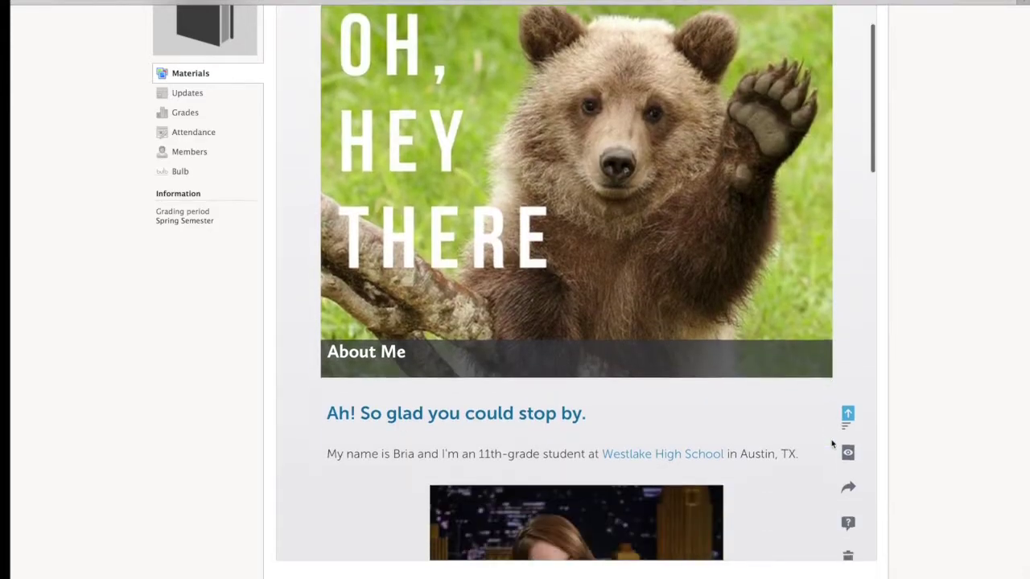
scroll(833, 444, "down", 1)
left_click(848, 423)
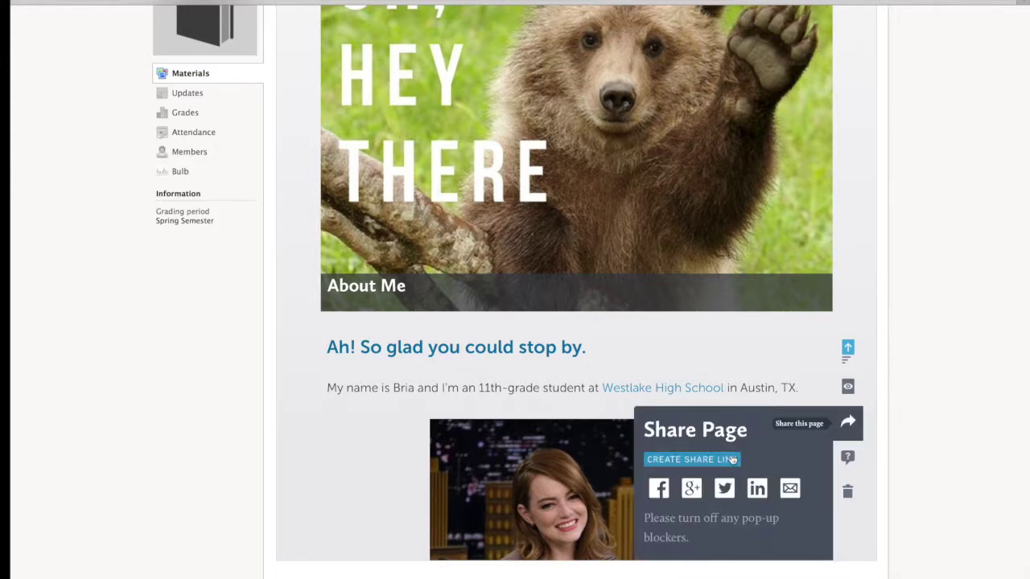
left_click(732, 459)
left_click(698, 462)
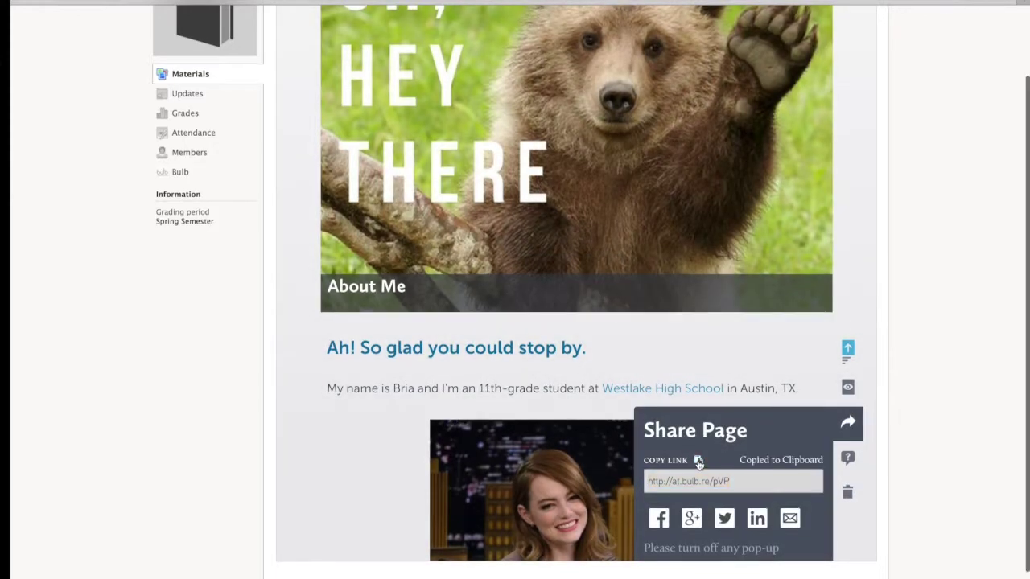
- Return to the Bulb Demo: Section 1 materials and start a written resubmission of the About Me Page assignment
scroll(649, 325, "up", 3)
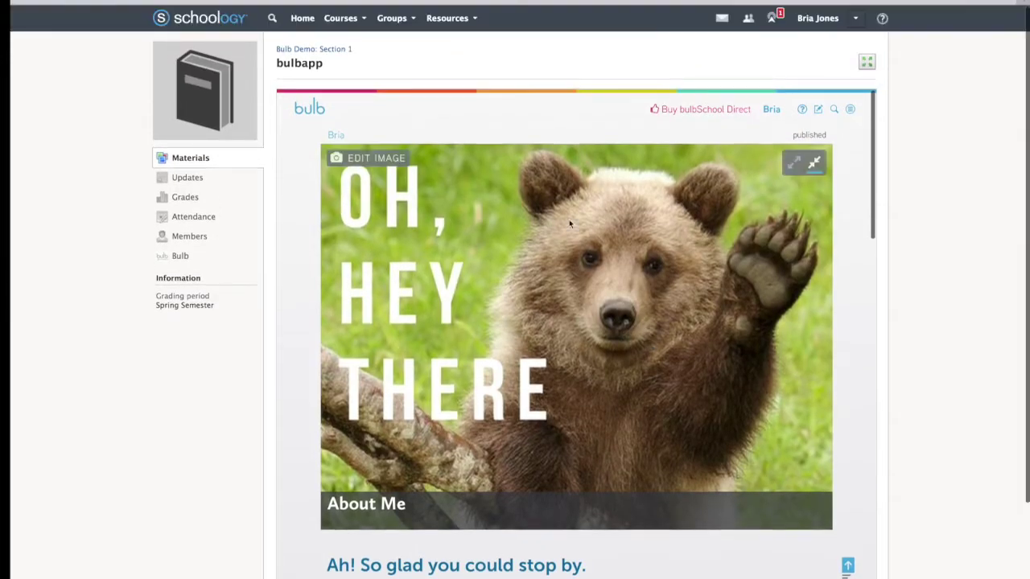
left_click(336, 50)
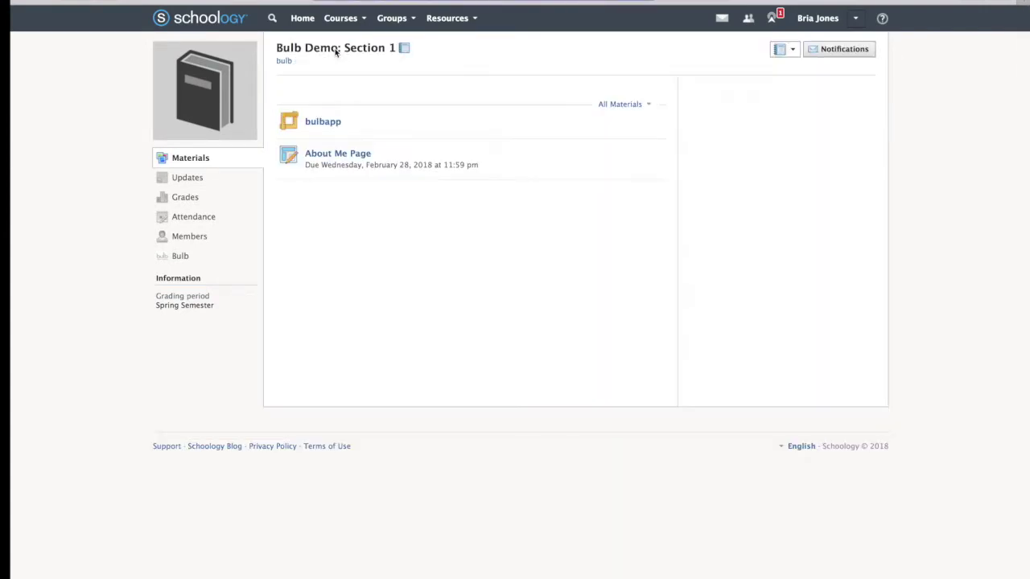
left_click(343, 156)
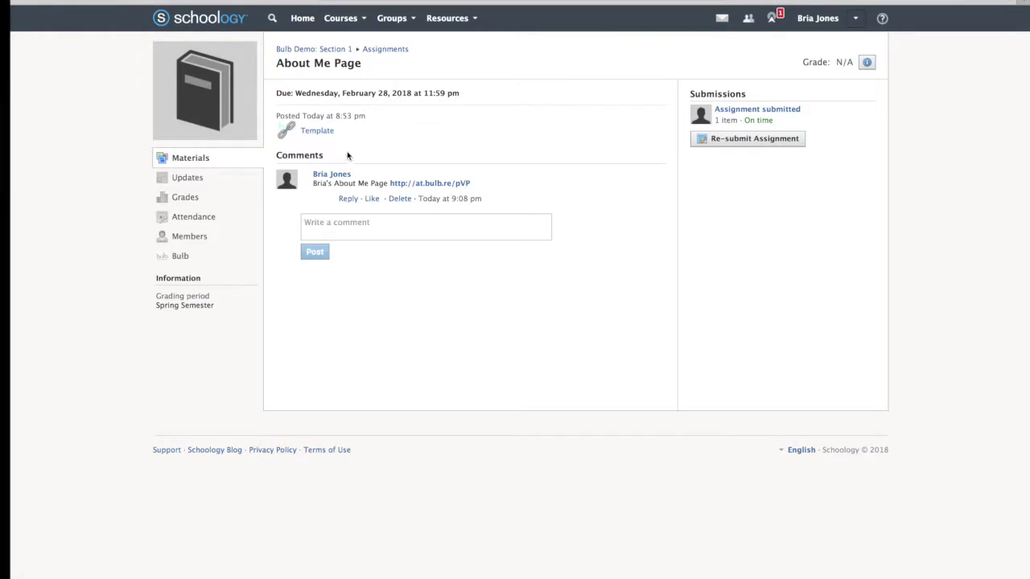
left_click(753, 142)
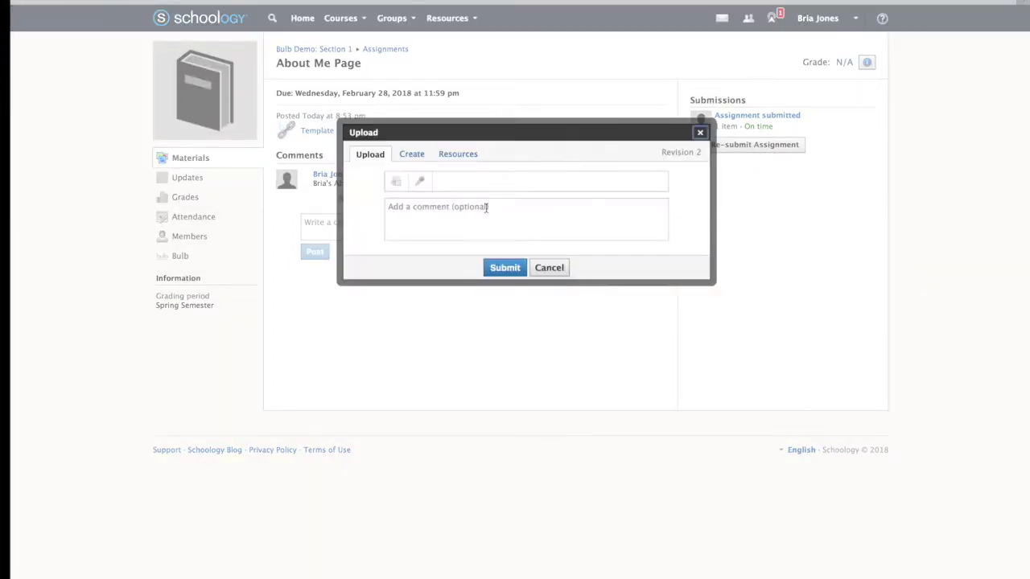
left_click(412, 155)
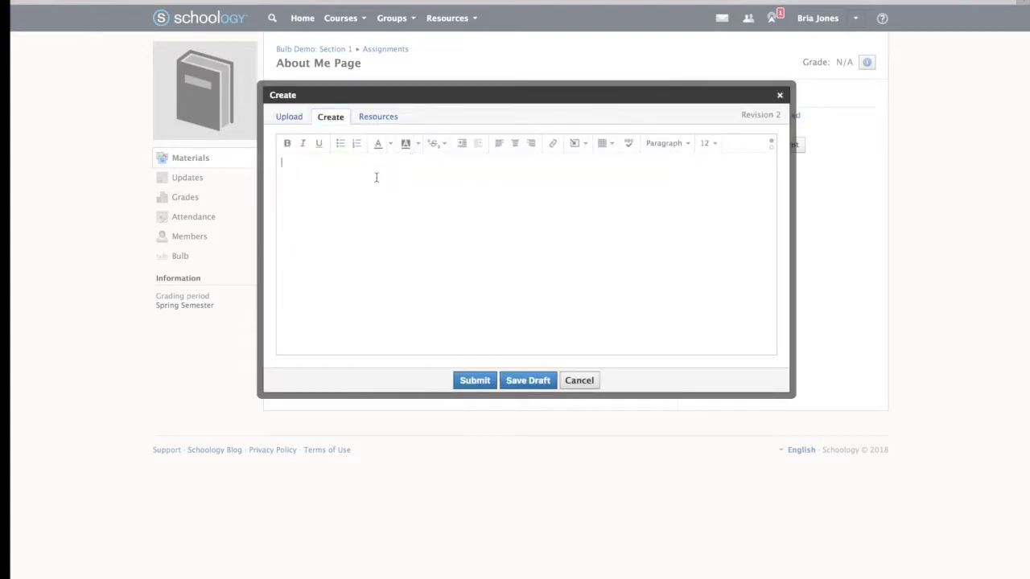
- Write "Here is my about me page:" in the submission, followed by the copied bulb link
left_click(376, 177)
type("Here is my about me page:")
key("super+v")
left_click_drag(456, 162, 387, 162)
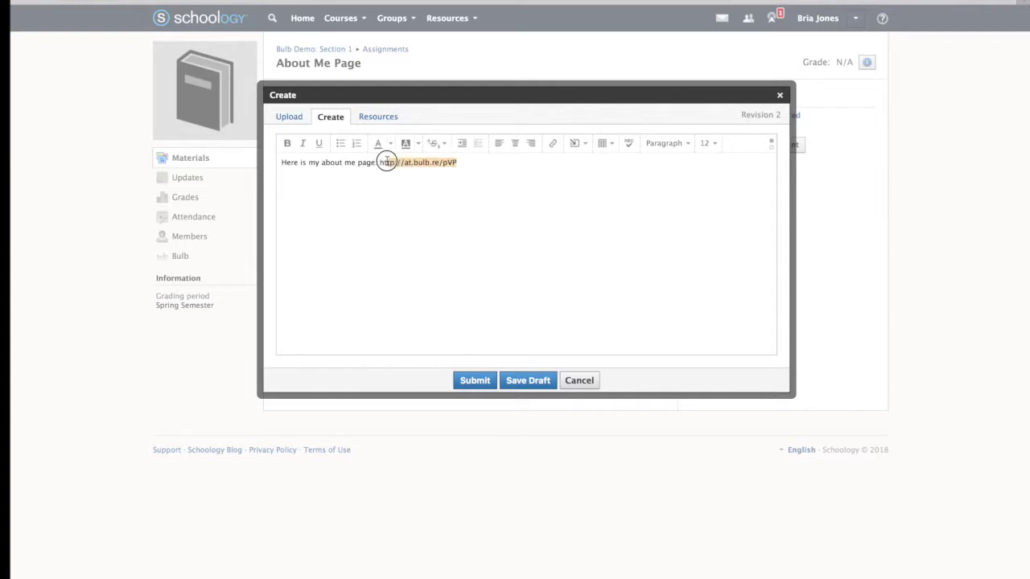
left_click(553, 143)
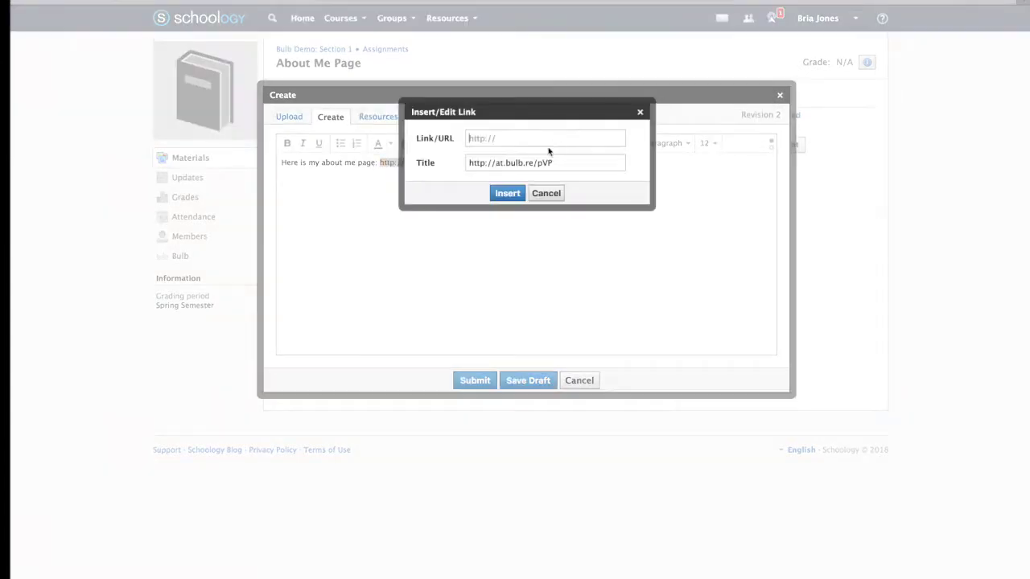
key("super+v")
left_click(508, 193)
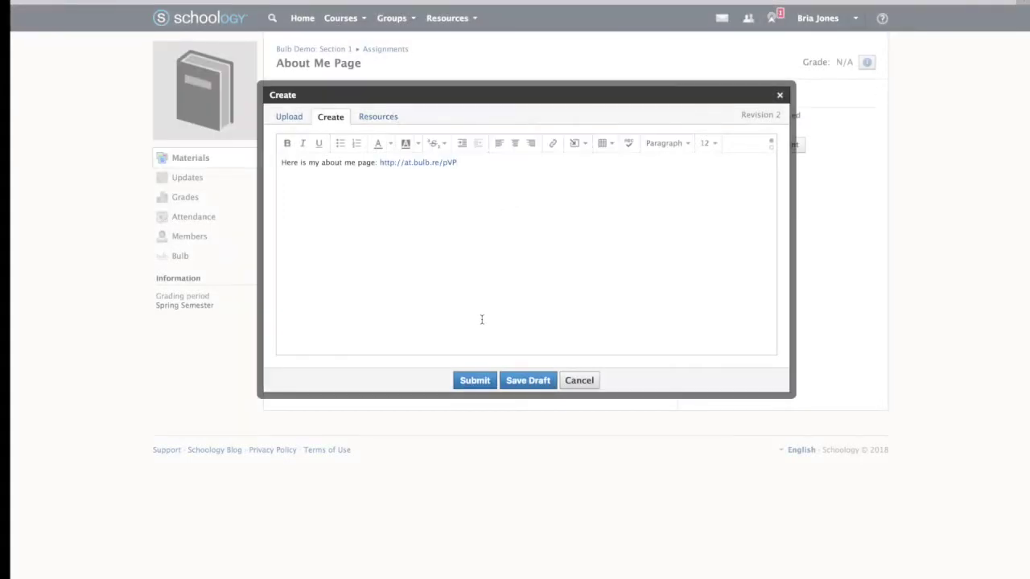
left_click(474, 379)
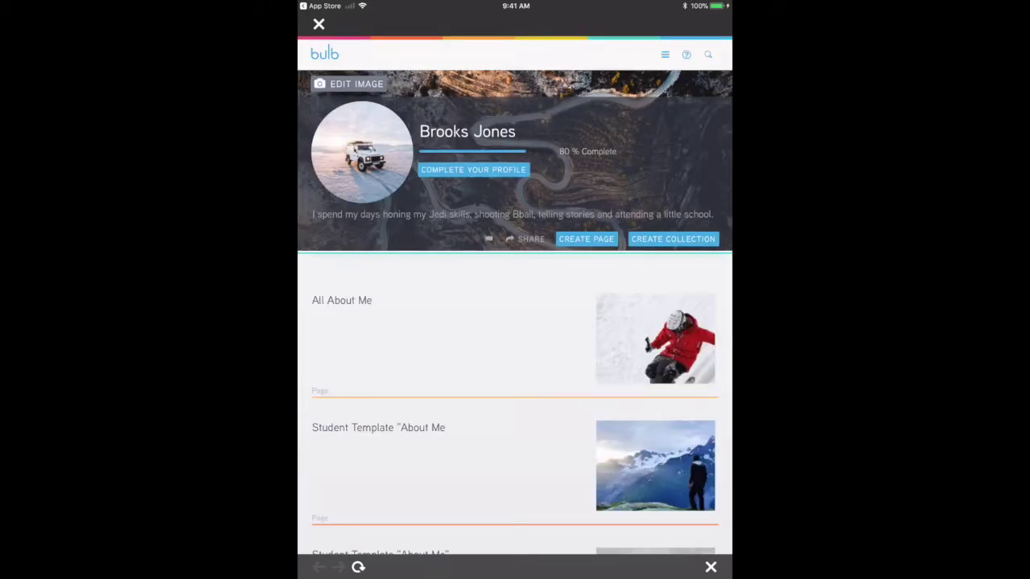
- On the tablet, leave the bulb portfolio and open the Template link attached to the About Me Page assignment
mouse_move(450, 467)
left_mouse_down()
mouse_move(451, 279)
mouse_move(450, 483)
mouse_move(451, 466)
left_mouse_up()
left_click(319, 24)
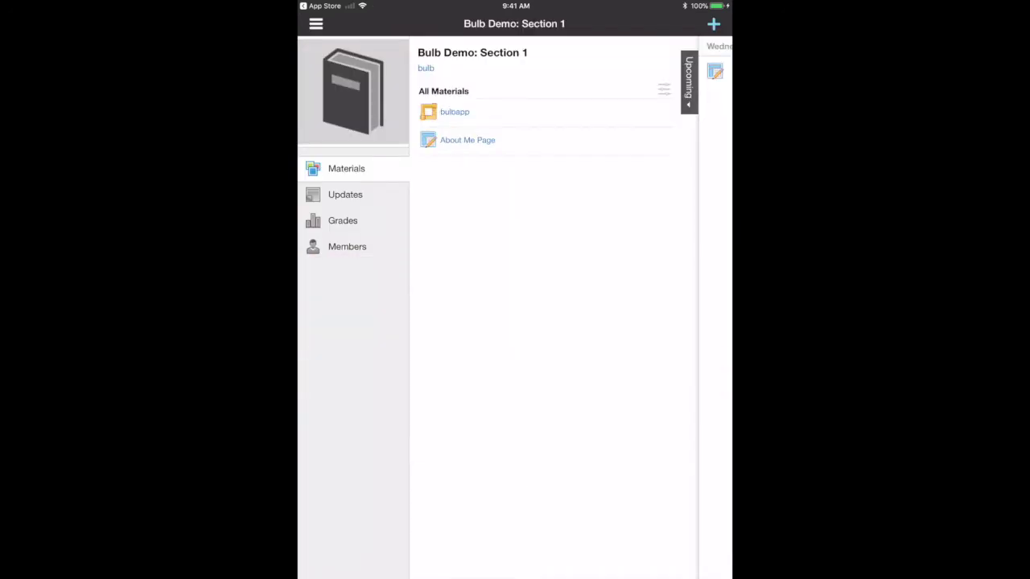
left_click(468, 140)
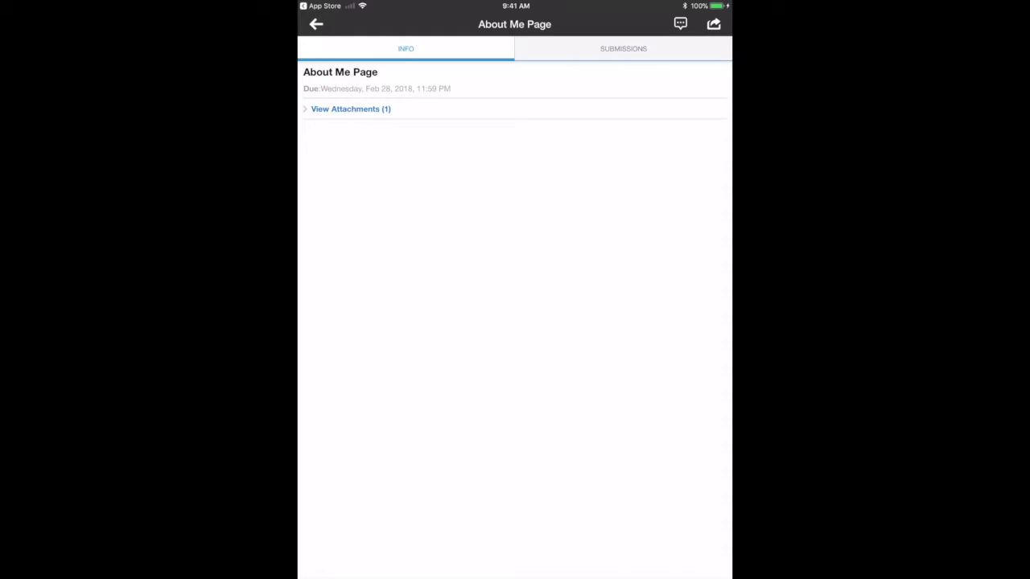
left_click(351, 108)
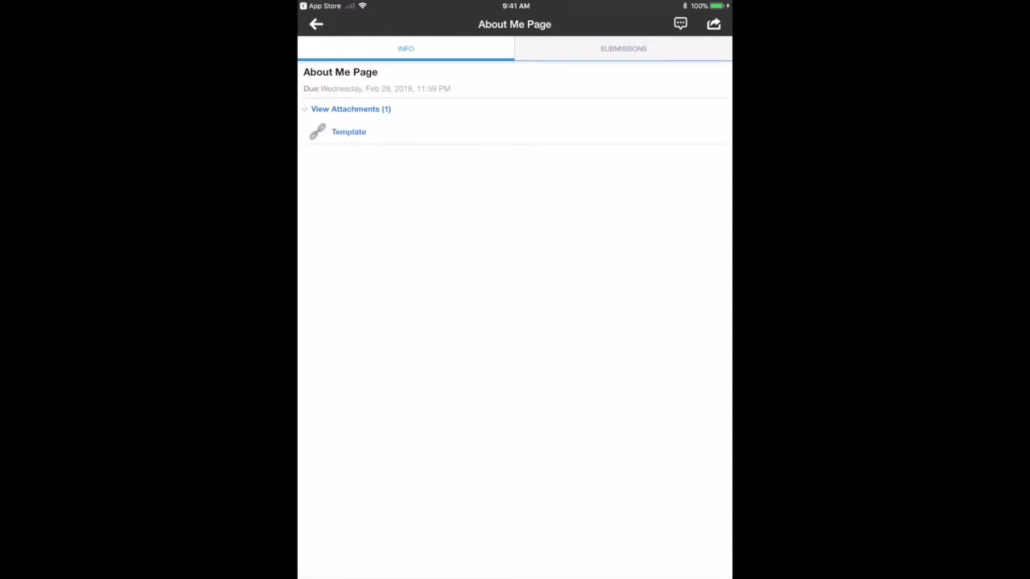
left_click(349, 132)
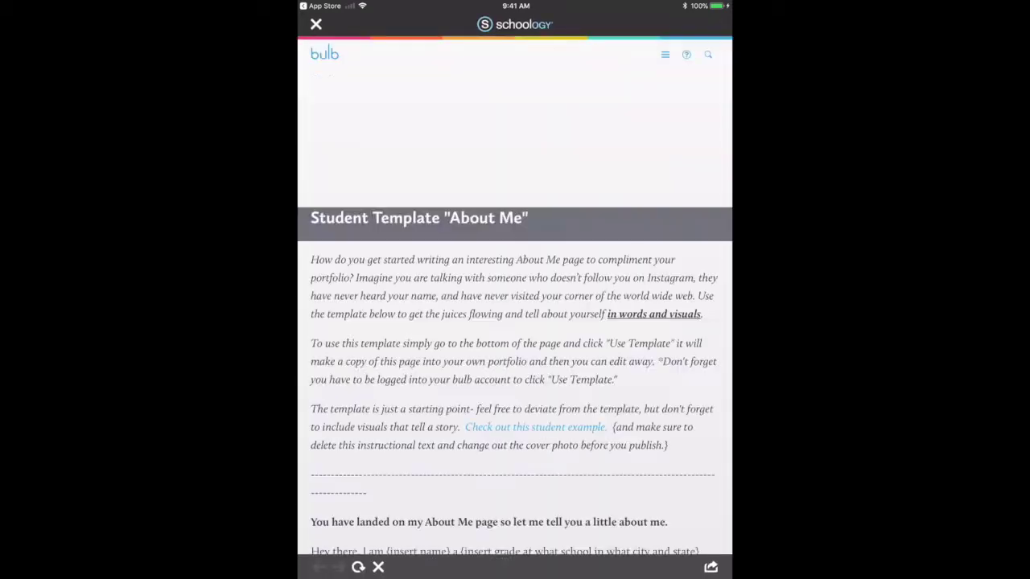
- Copy the Student Template "About Me" page into the student's own portfolio and confirm the copying
scroll(515, 294, "down", 10)
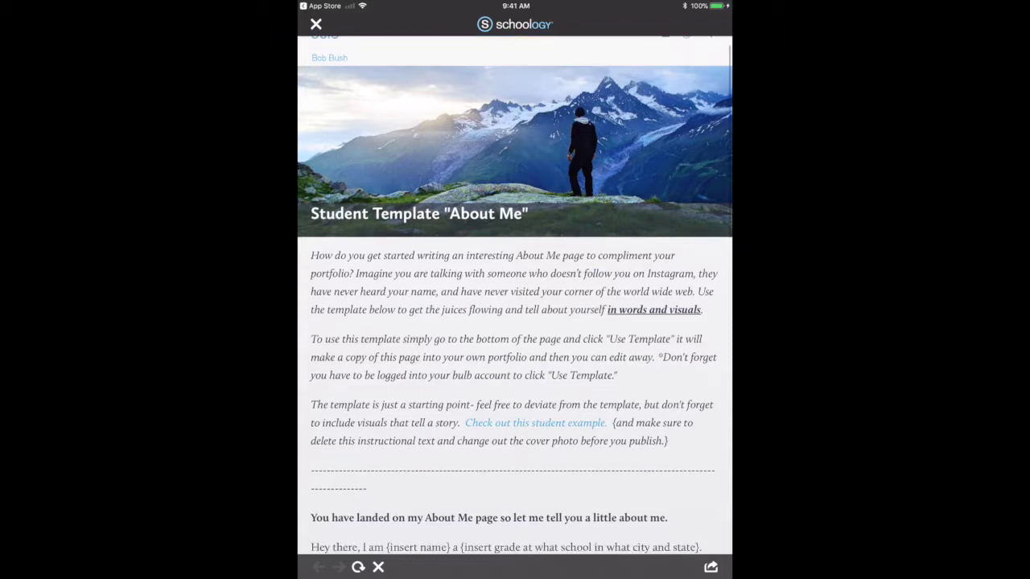
scroll(515, 294, "down", 5)
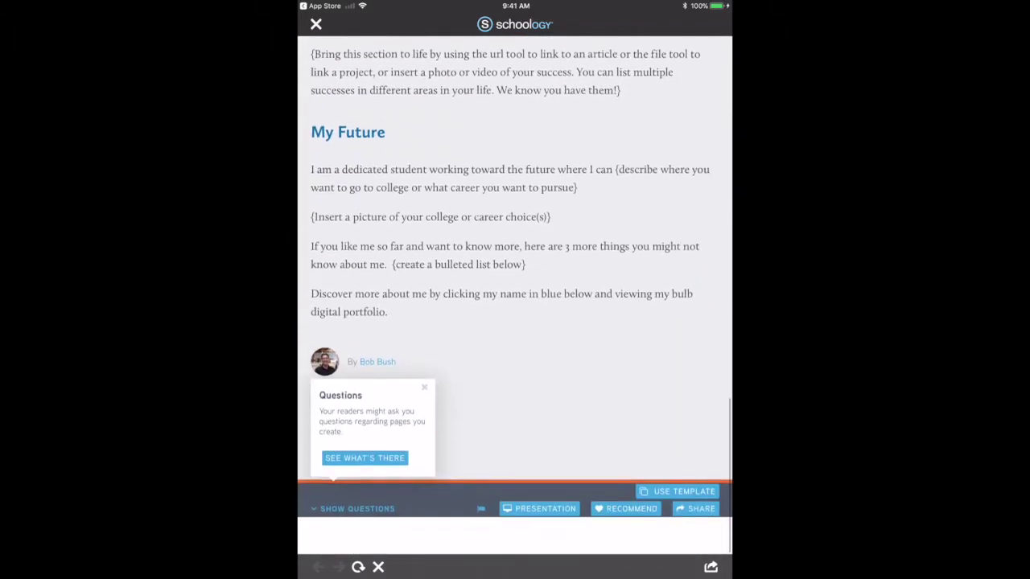
left_click(678, 528)
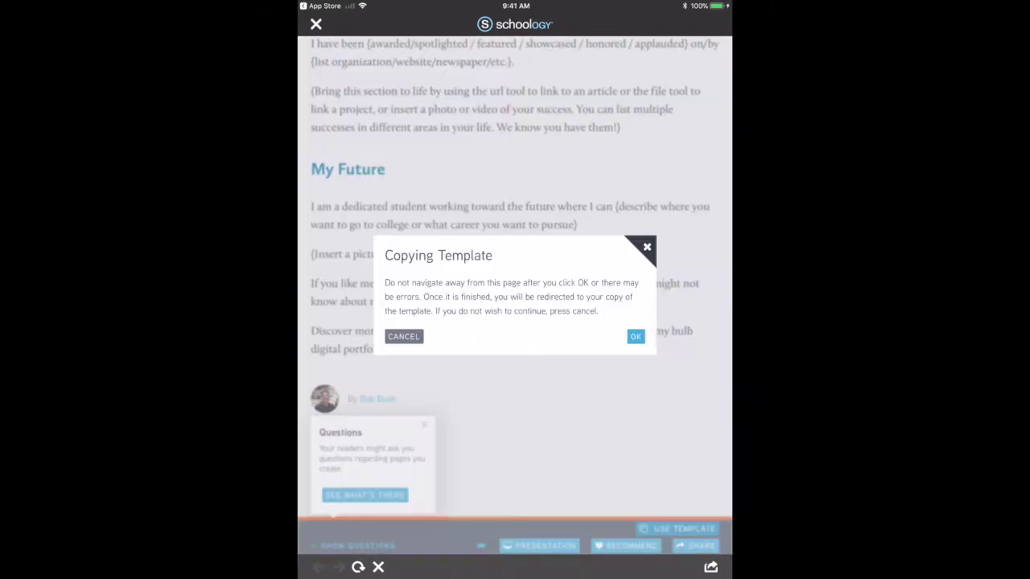
left_click(636, 336)
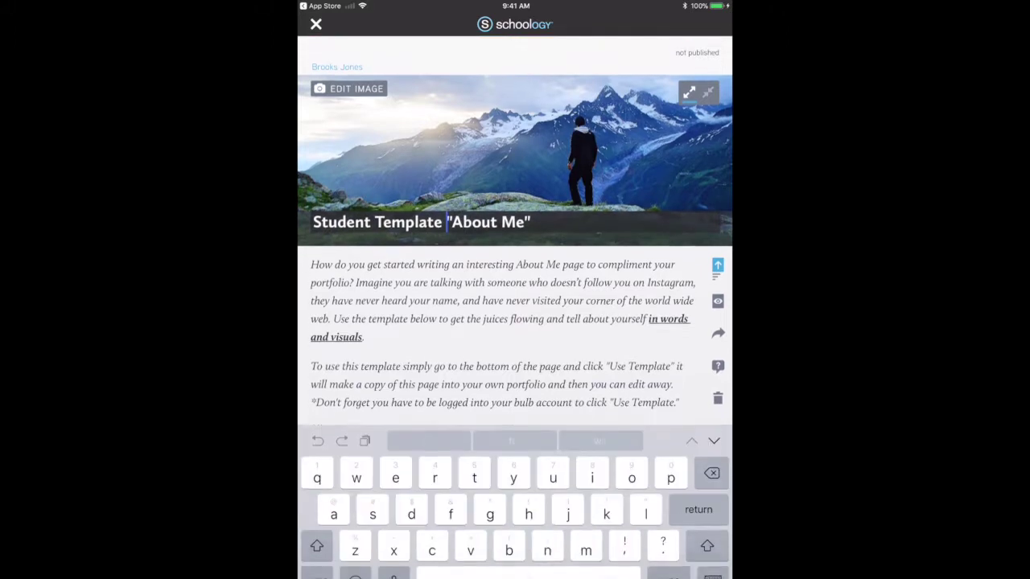
- Retitle the copied template page as About Me, without quotation marks
left_click(452, 219)
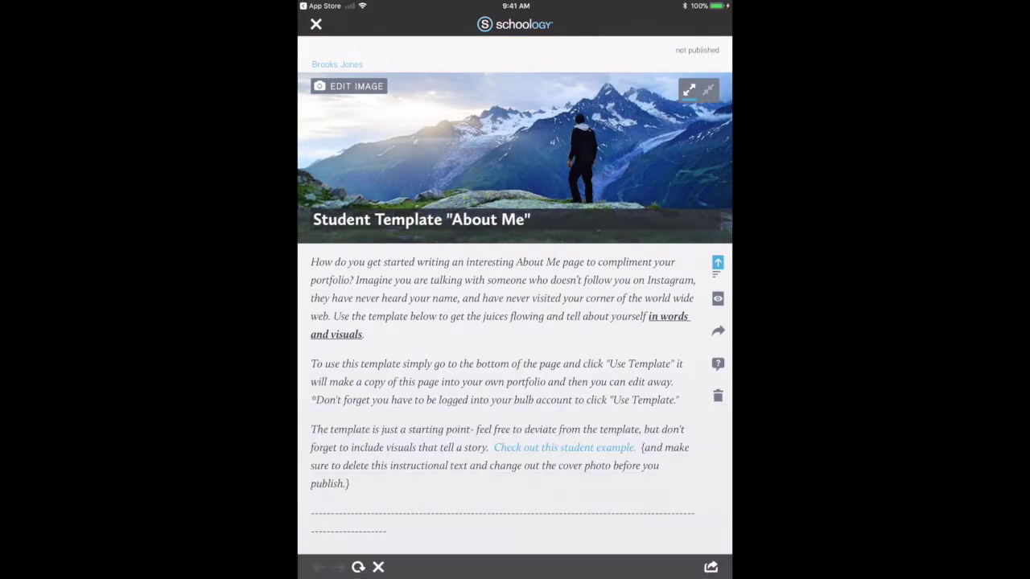
key("BackSpace")
key("BackSpace")
key("BackSpace")
key("BackSpace")
key("BackSpace")
key("BackSpace")
key("BackSpace")
key("BackSpace")
key("BackSpace")
key("BackSpace")
key("BackSpace")
key("BackSpace")
key("BackSpace")
key("BackSpace")
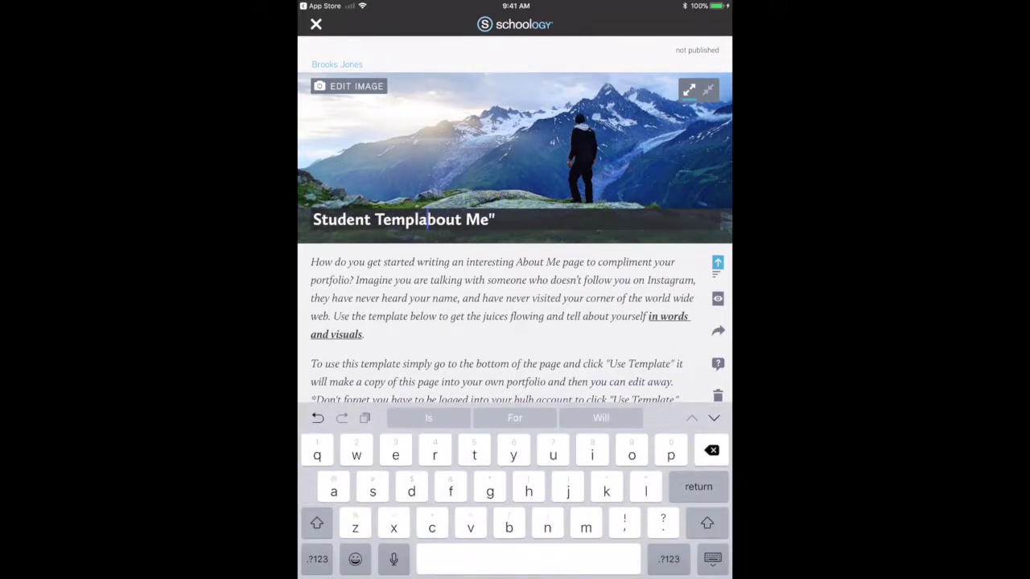
key("BackSpace")
key("BackSpace")
key("BackSpace")
key("BackSpace")
key("BackSpace")
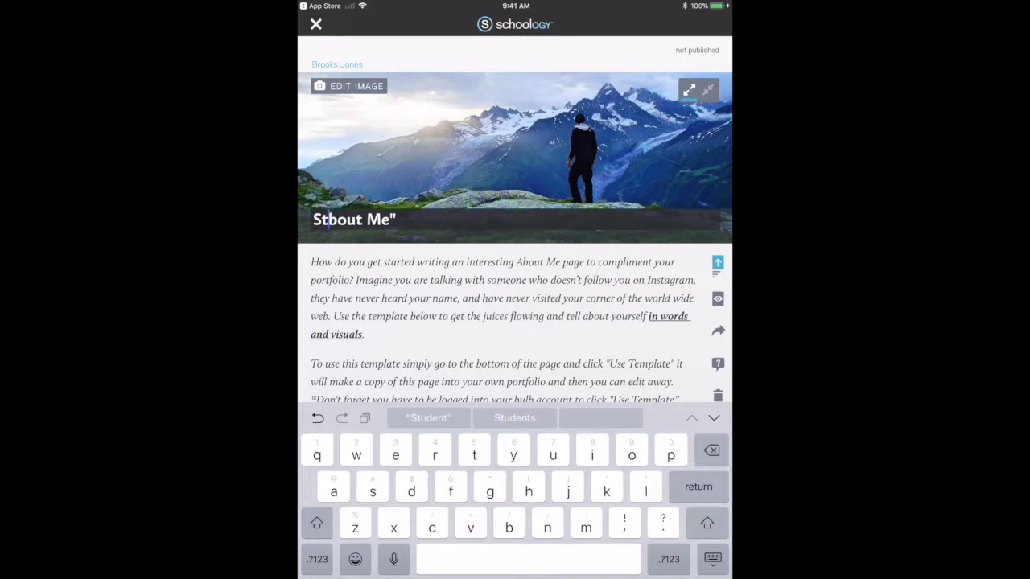
type("A")
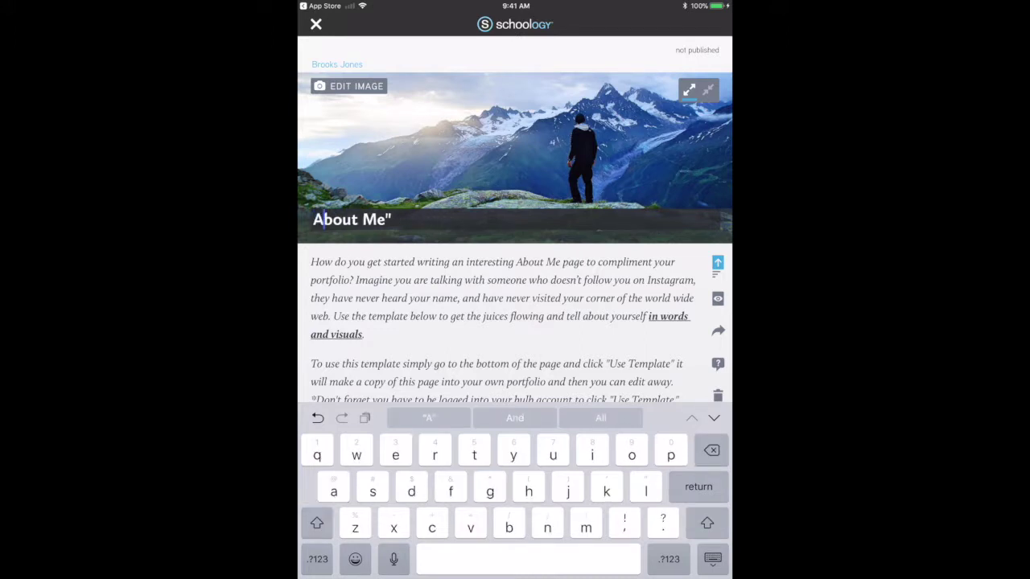
left_click(389, 218)
key("BackSpace")
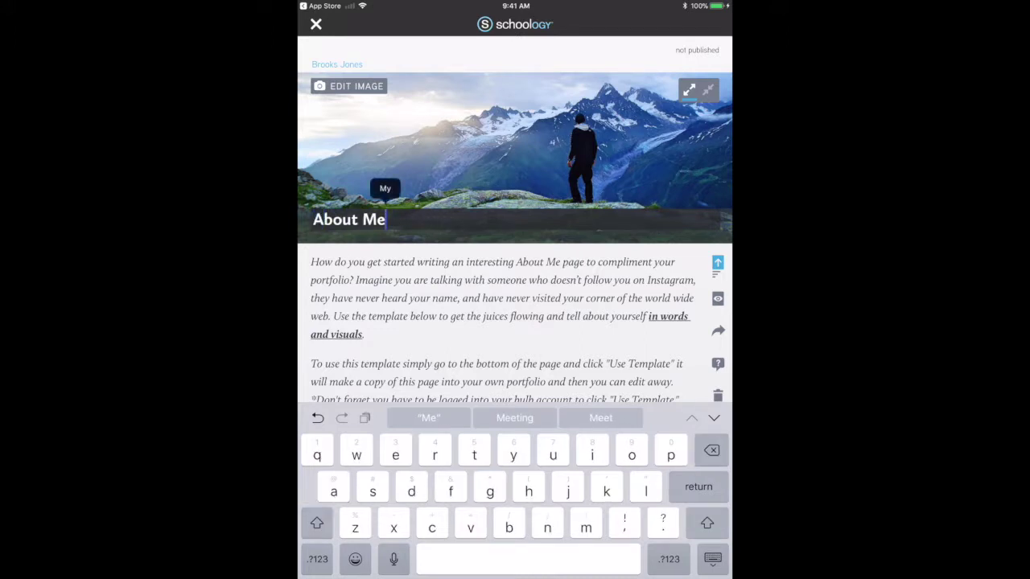
left_click(366, 333)
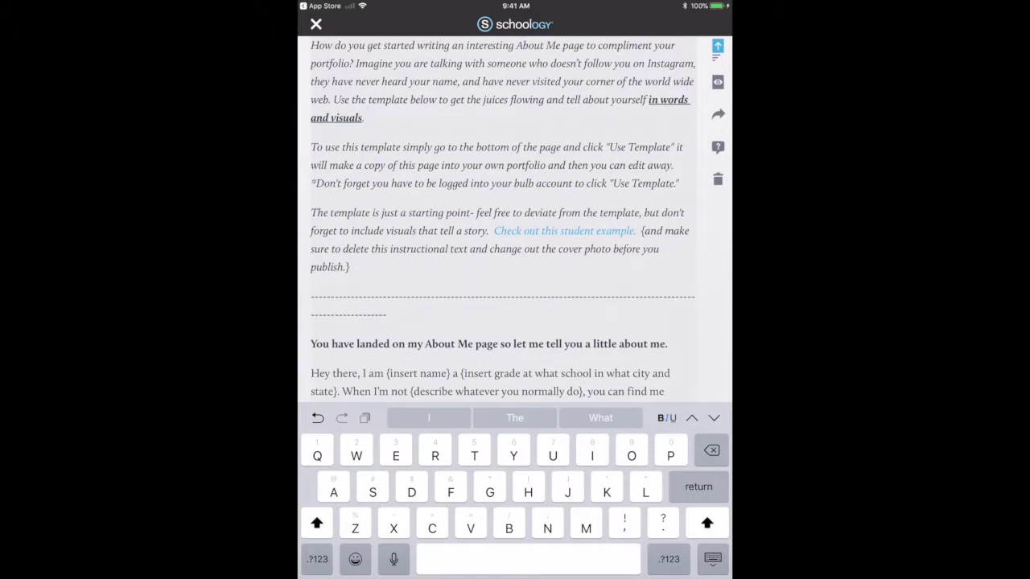
- Make the copied About Me page visible to Public and publish it without saving it as a template
left_click(717, 45)
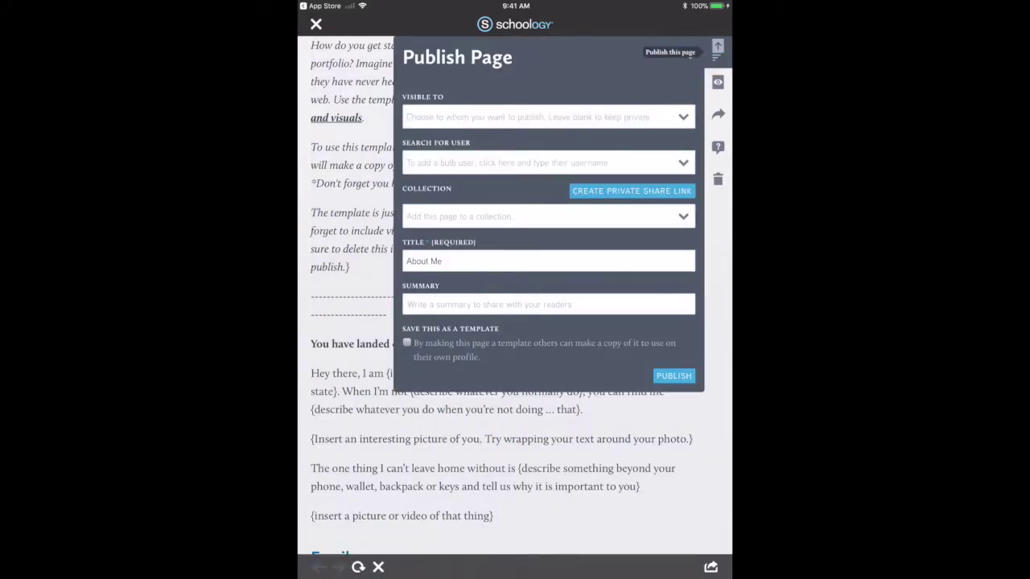
left_click(547, 116)
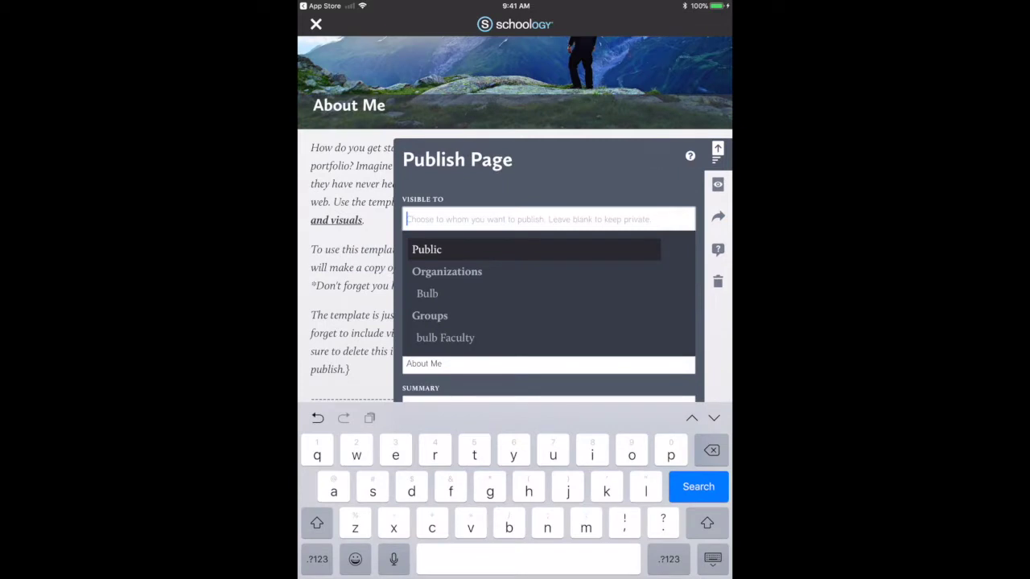
left_click(427, 250)
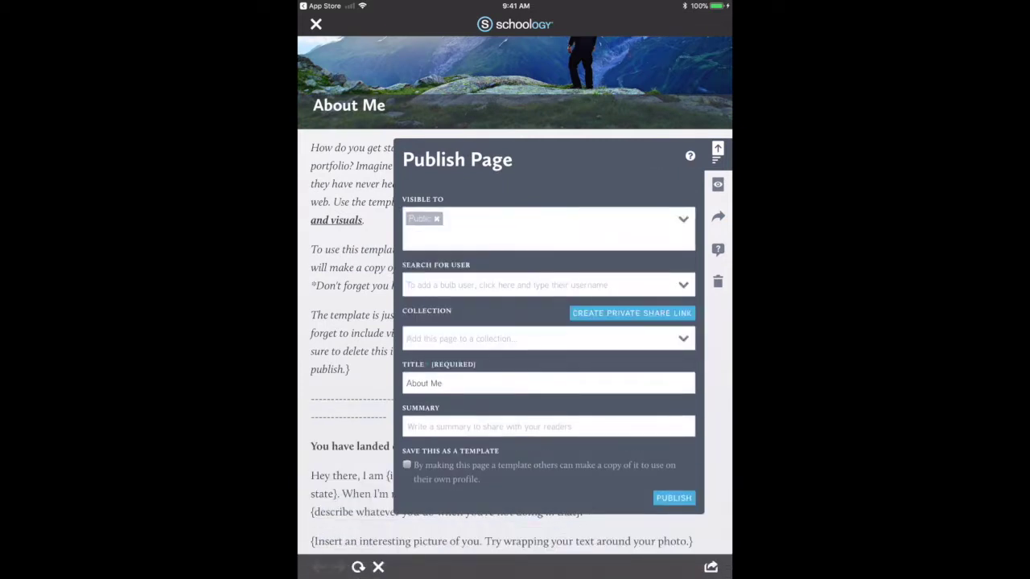
left_click(673, 498)
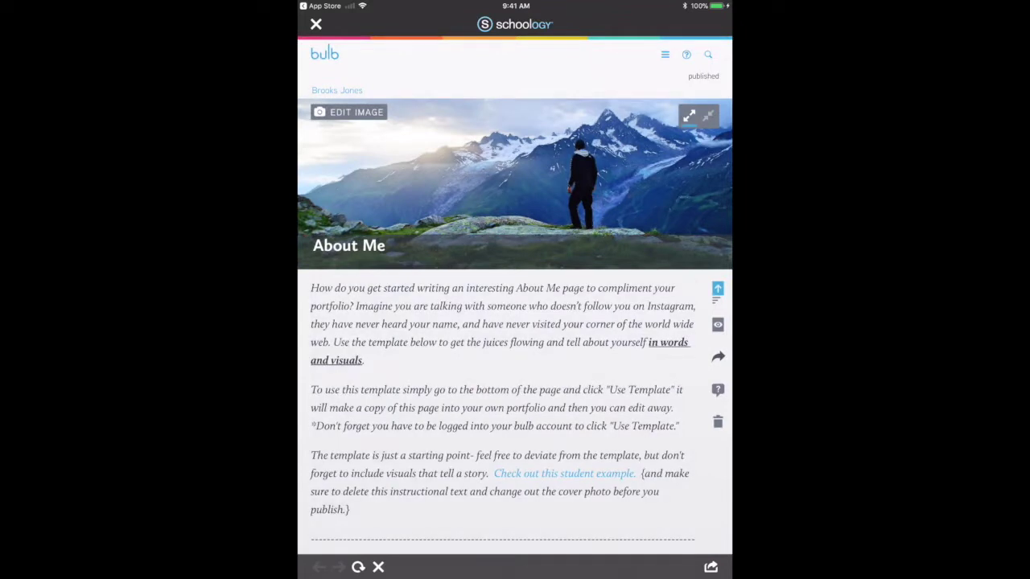
- Create and copy a share link for the tablet's published About Me page, then close the page
left_click(717, 357)
left_click(574, 392)
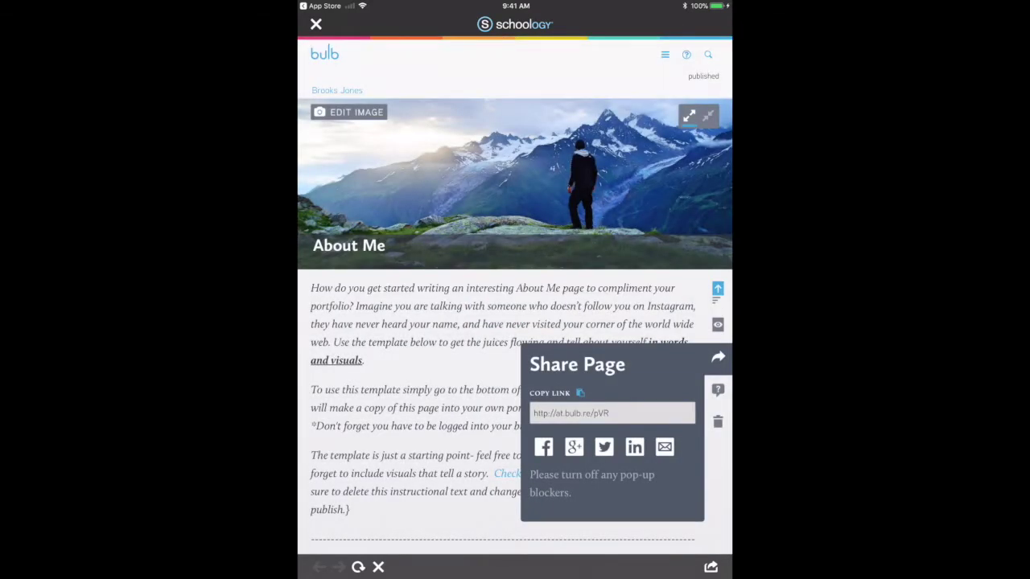
left_click(580, 393)
left_click(316, 24)
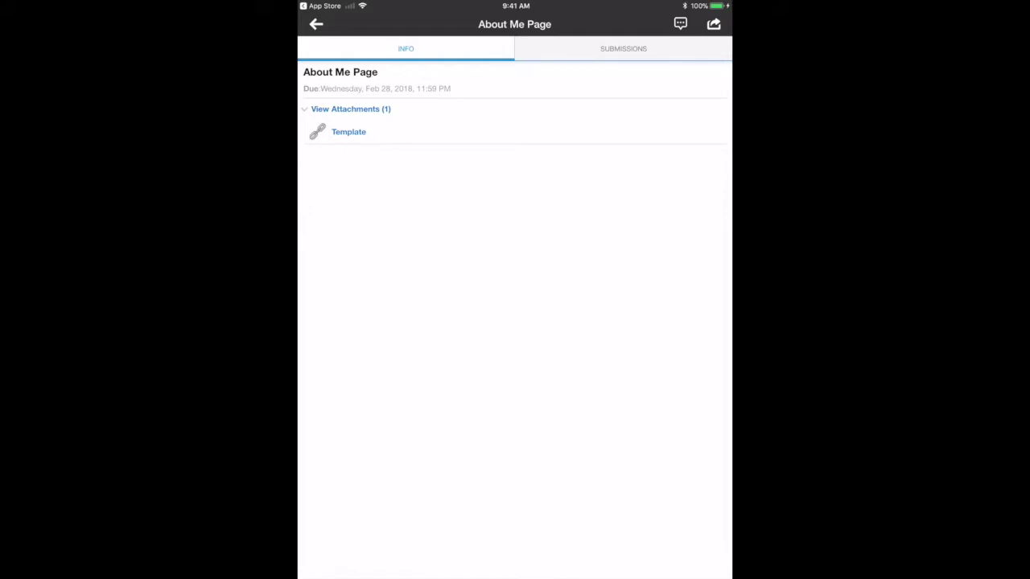
left_click(315, 24)
left_click(435, 138)
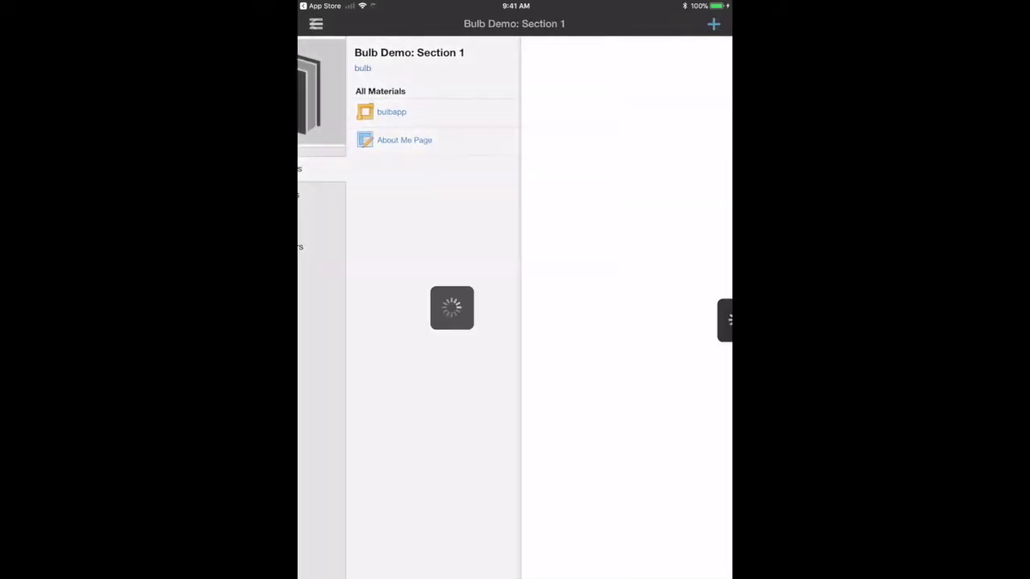
left_click(623, 48)
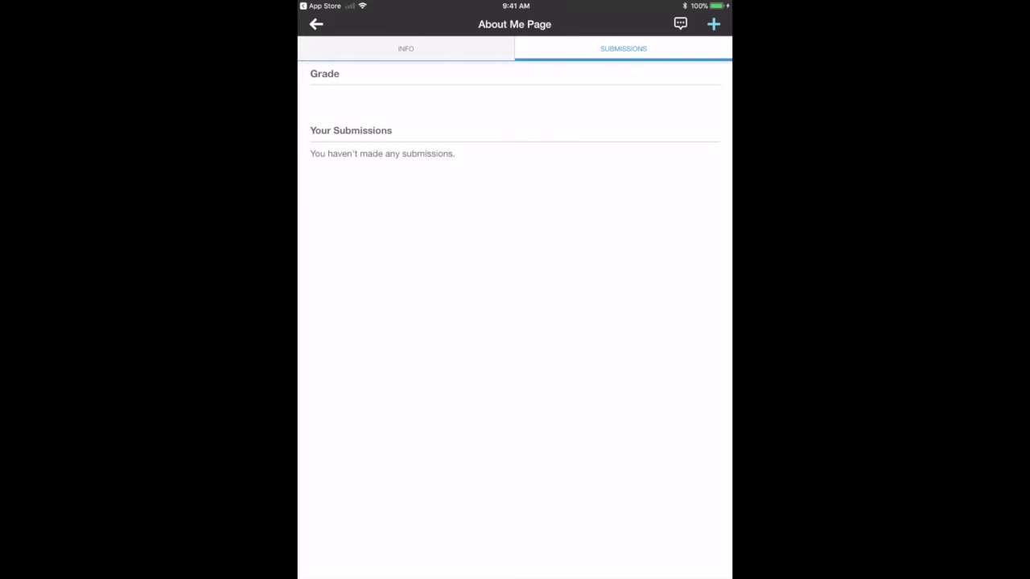
left_click(680, 24)
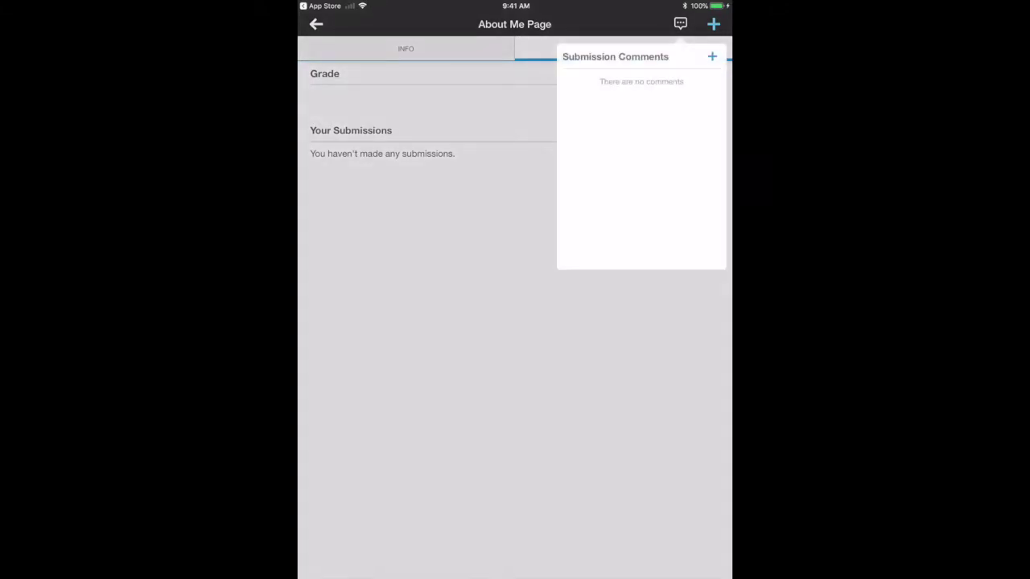
left_click(712, 56)
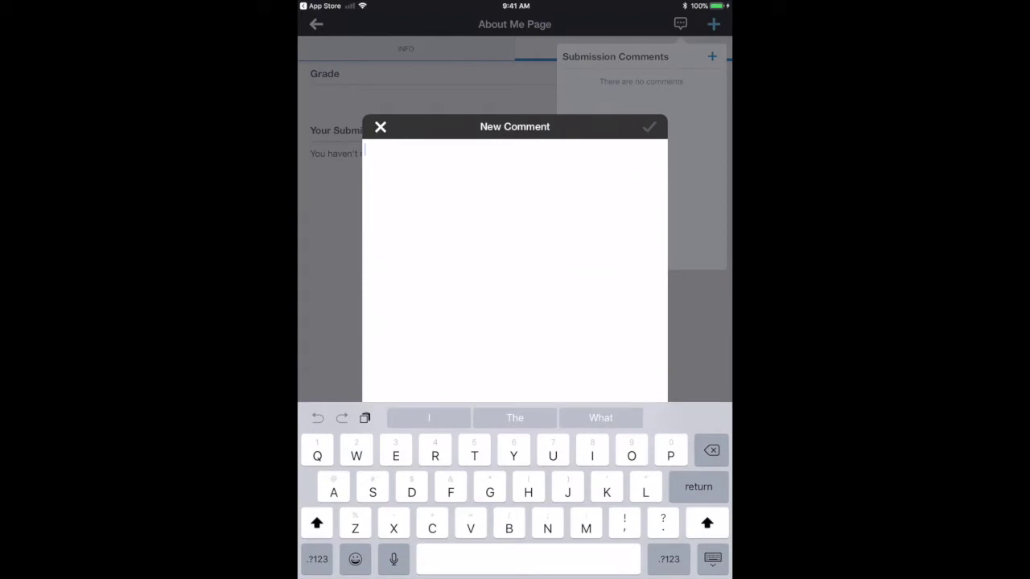
left_click(366, 149)
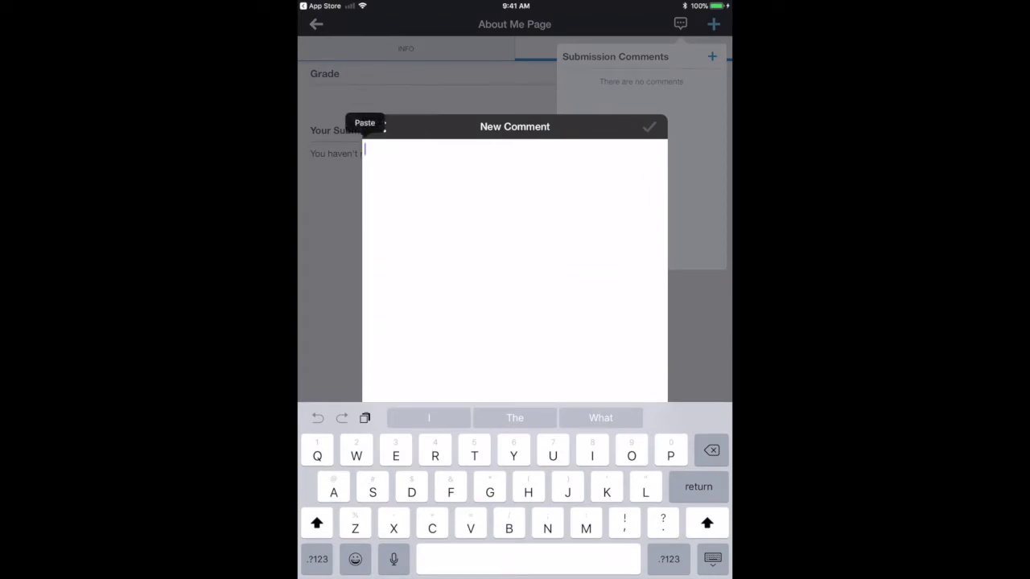
left_click(365, 125)
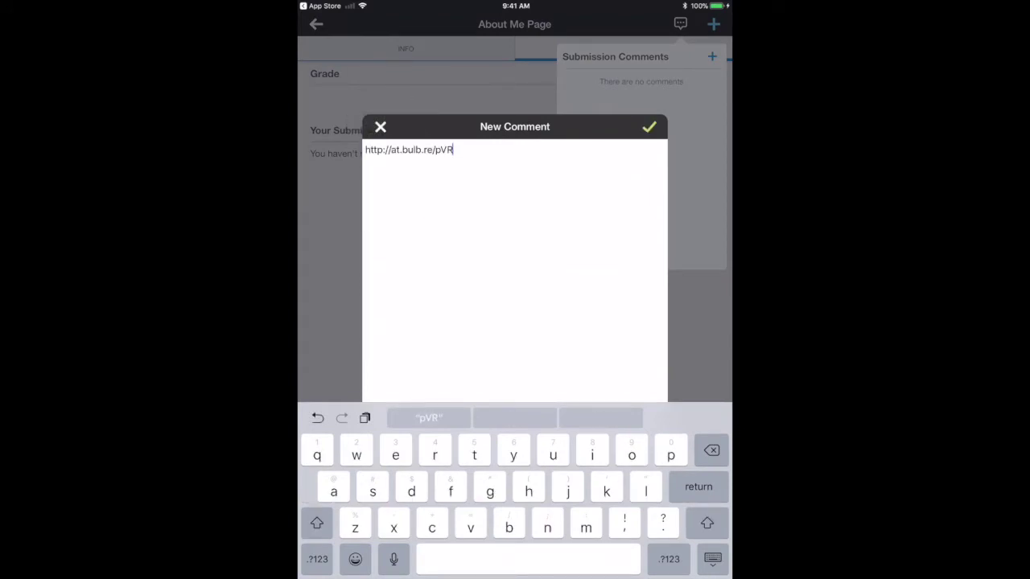
left_click(648, 126)
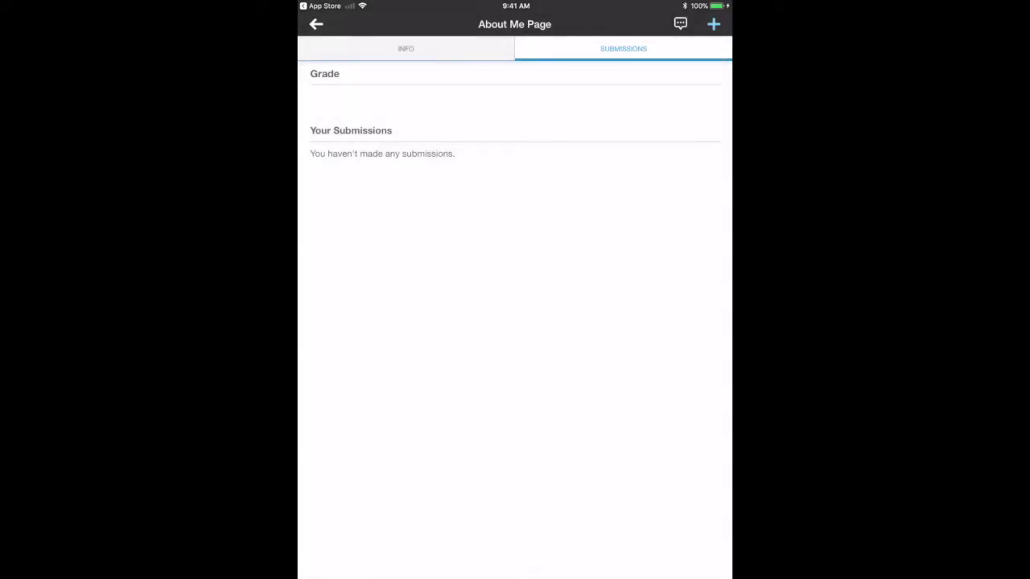
left_click(713, 24)
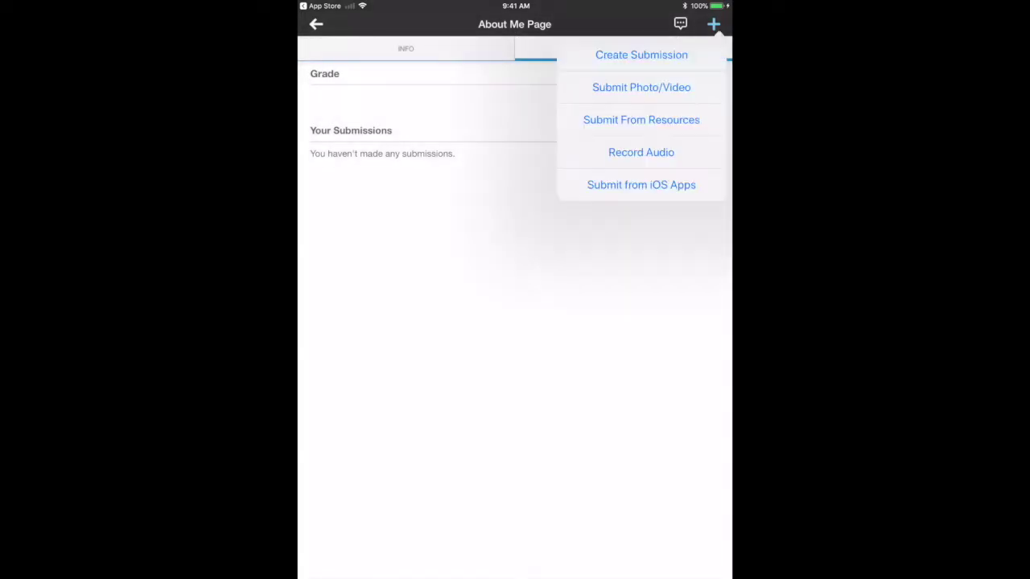
left_click(641, 54)
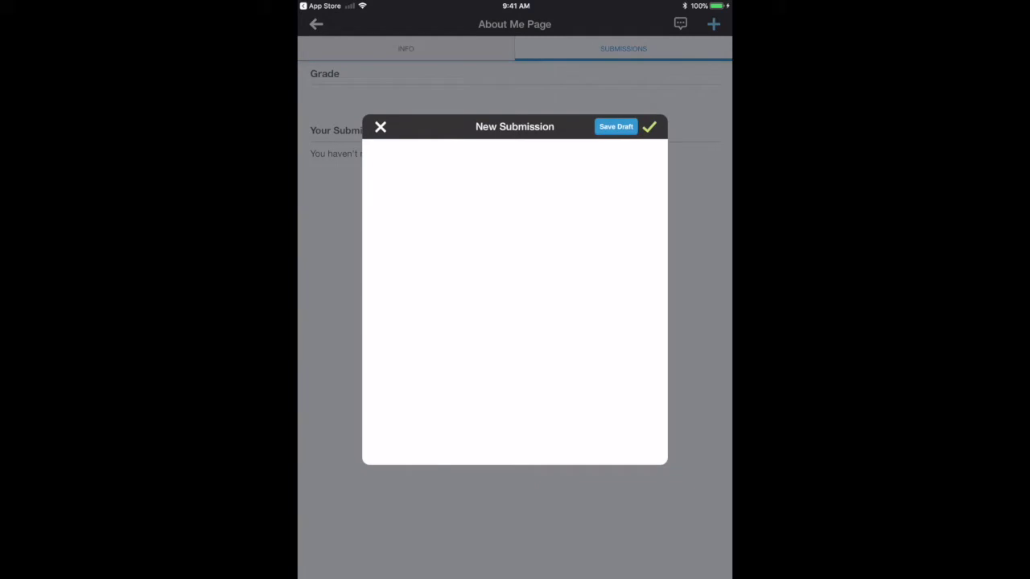
left_click(365, 148)
left_click(365, 148)
left_click(365, 123)
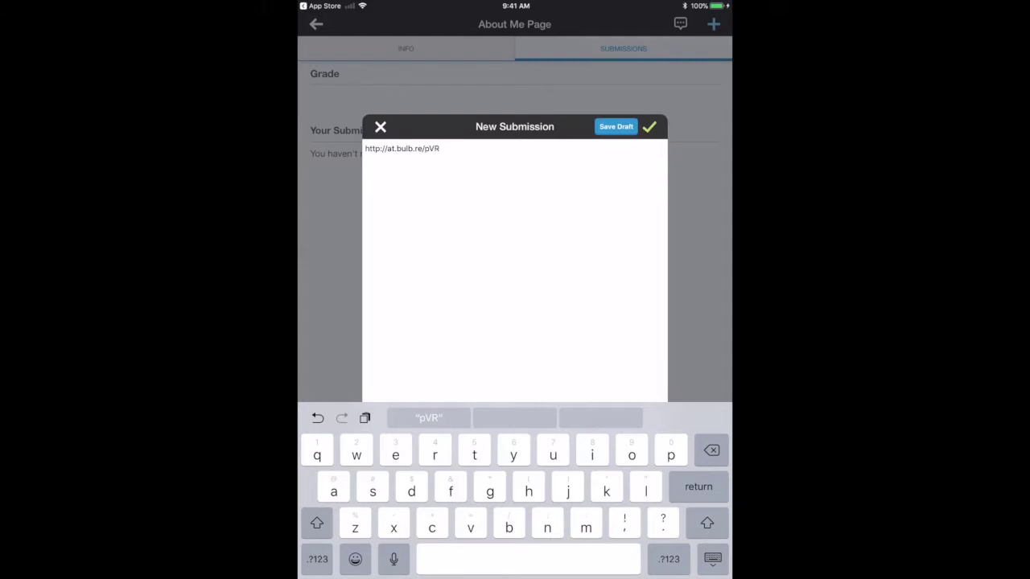
left_click(649, 126)
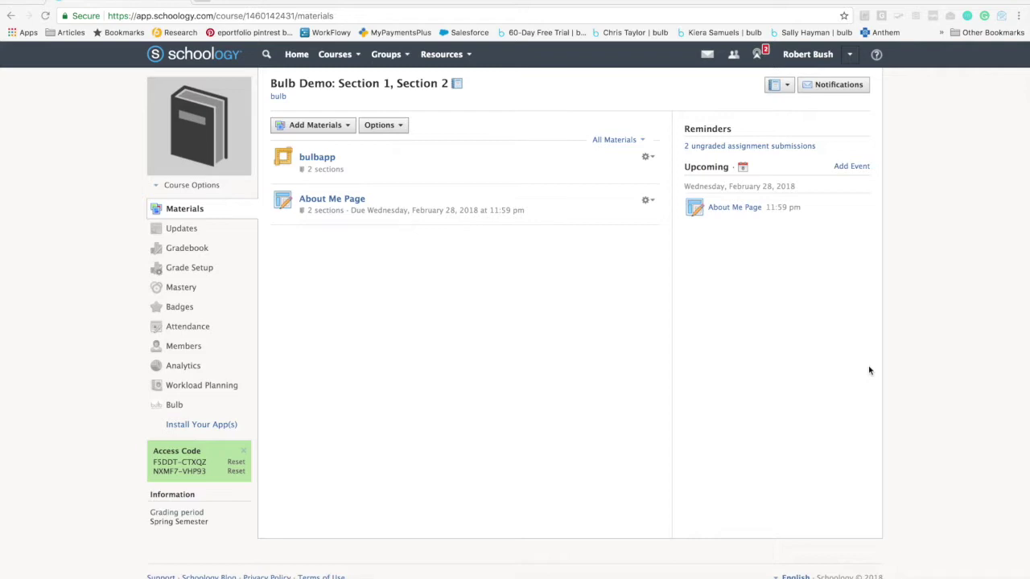
- As the teacher, open the first student's ungraded About Me Page submission and review the linked bulb page through to its end
left_click(751, 150)
left_click(744, 173)
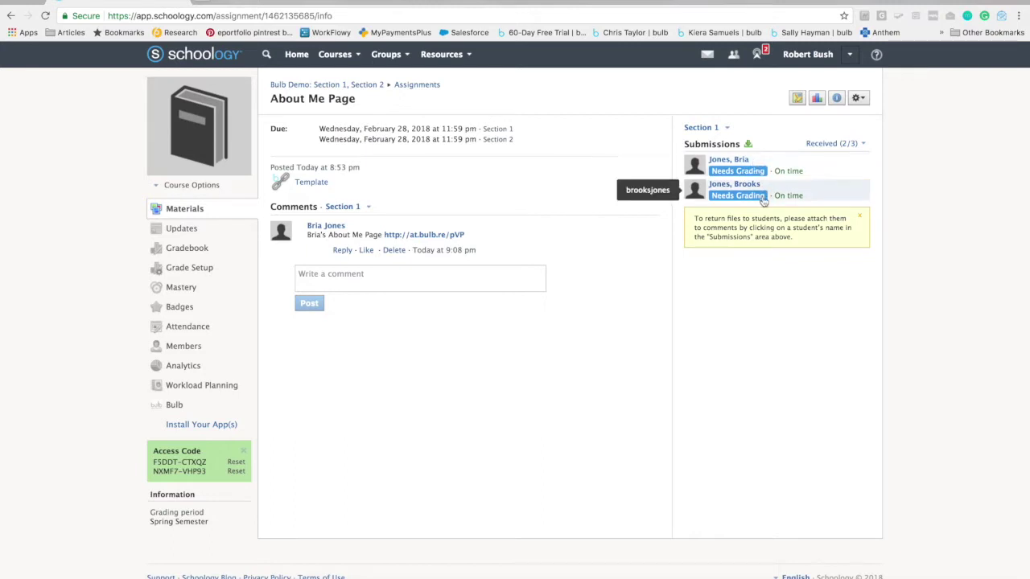
left_click(765, 172)
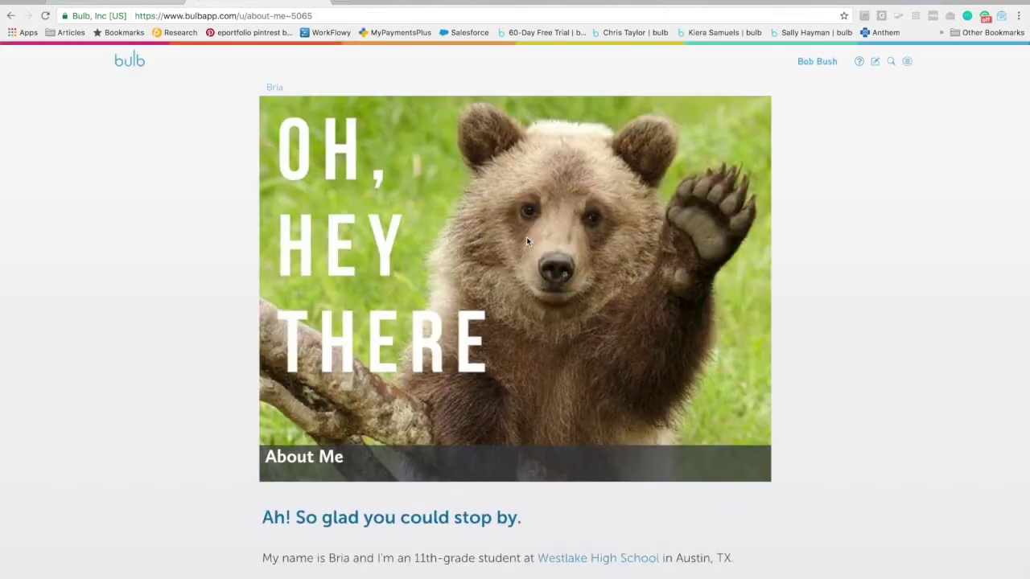
scroll(527, 241, "down", 3)
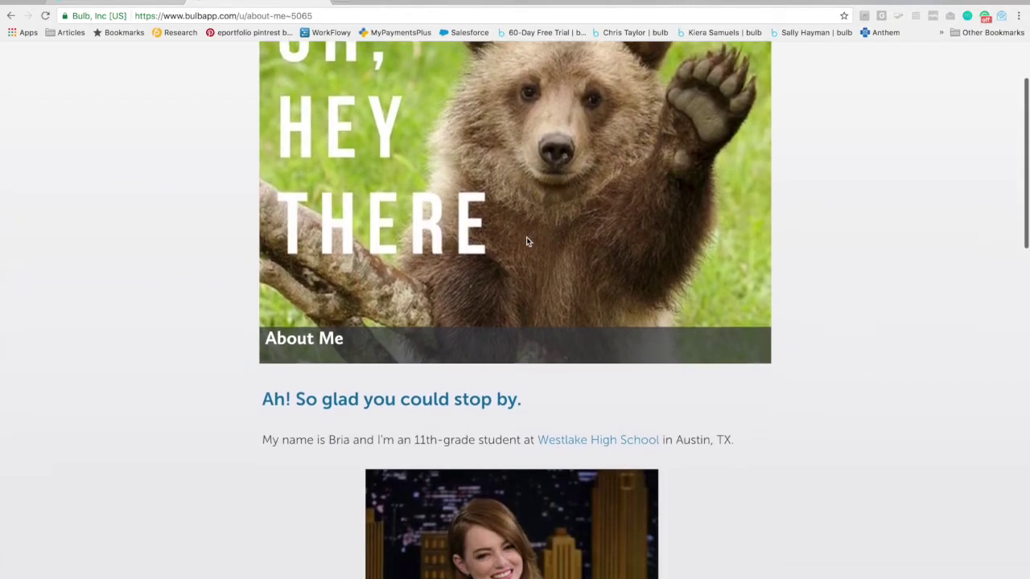
scroll(527, 242, "down", 10)
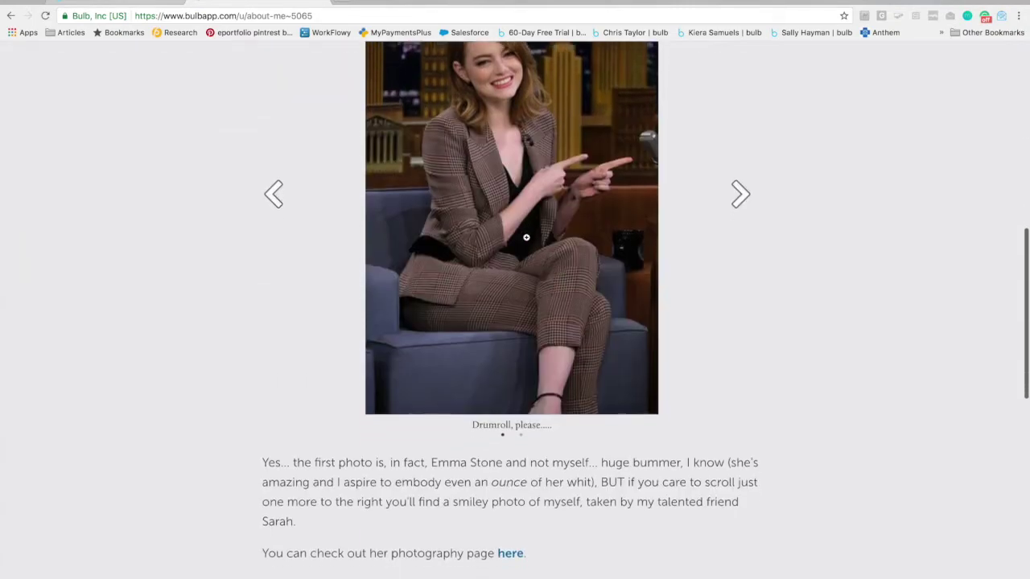
scroll(527, 238, "down", 5)
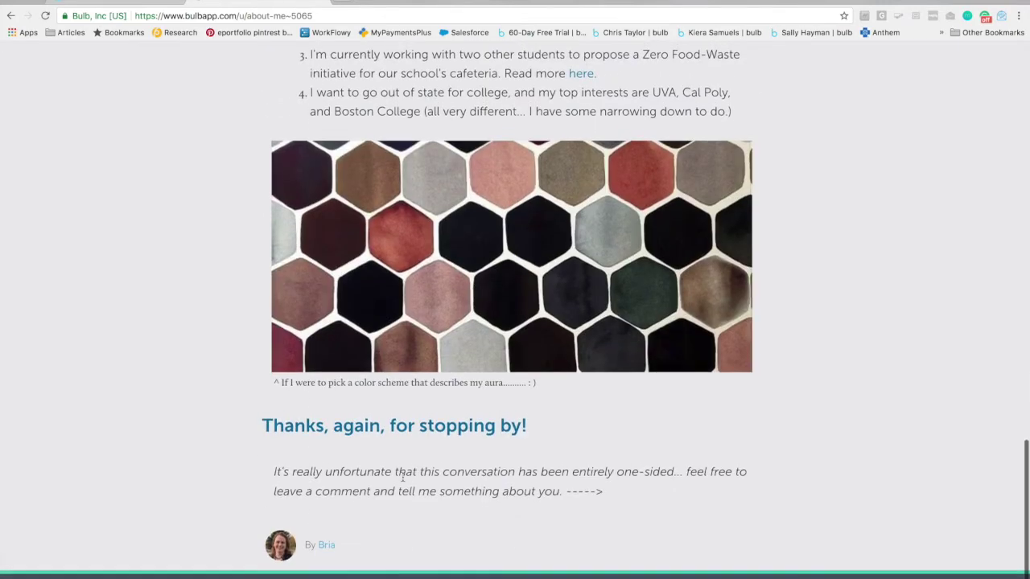
- Post "This is great." in the questions section of the first student's bulb page
left_click(327, 574)
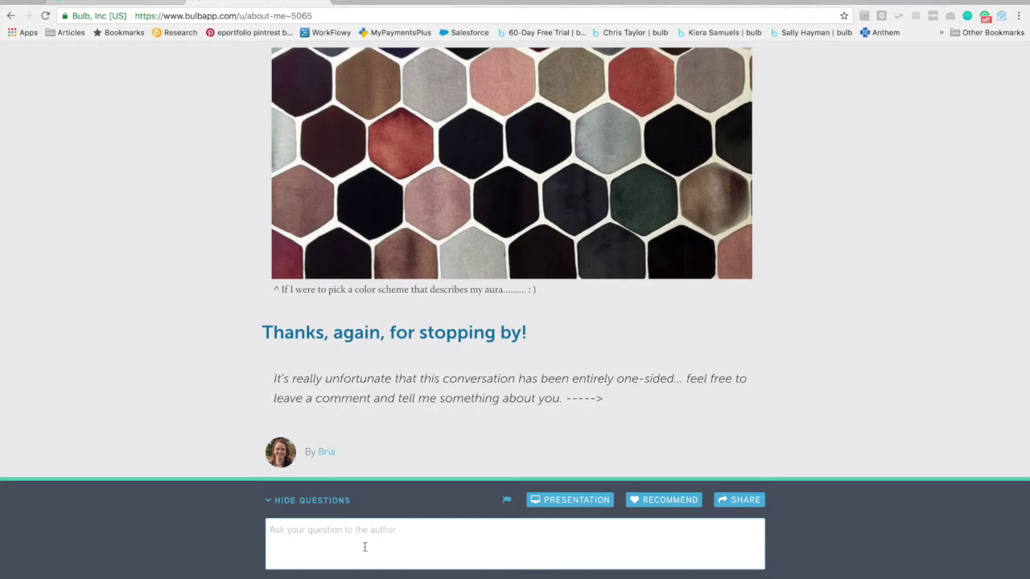
type("This is great.")
key("Return")
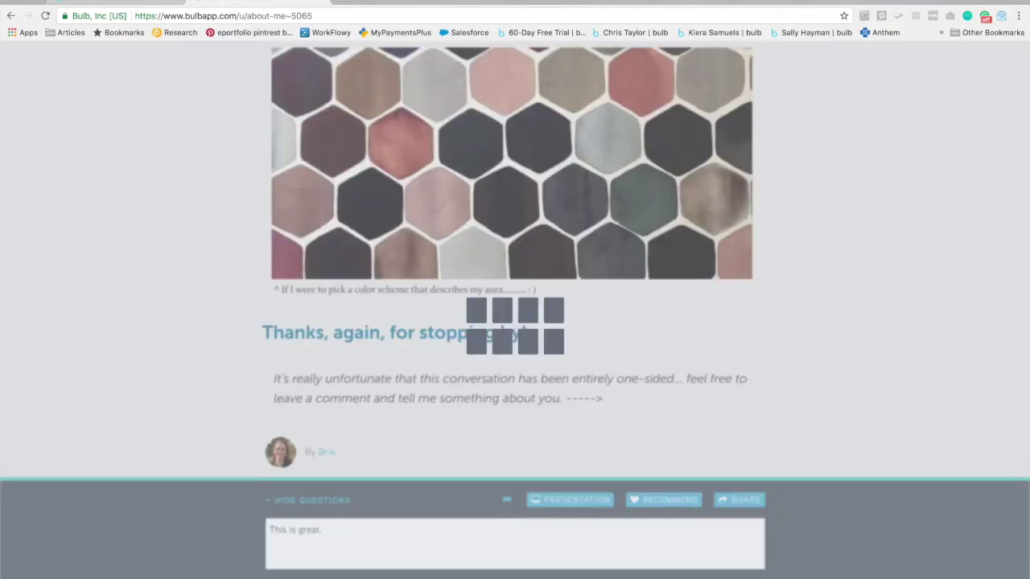
- Return to the first student's Schoology submission, grade it 96 out of 100, and close the submission
left_click(148, 5)
left_click(728, 58)
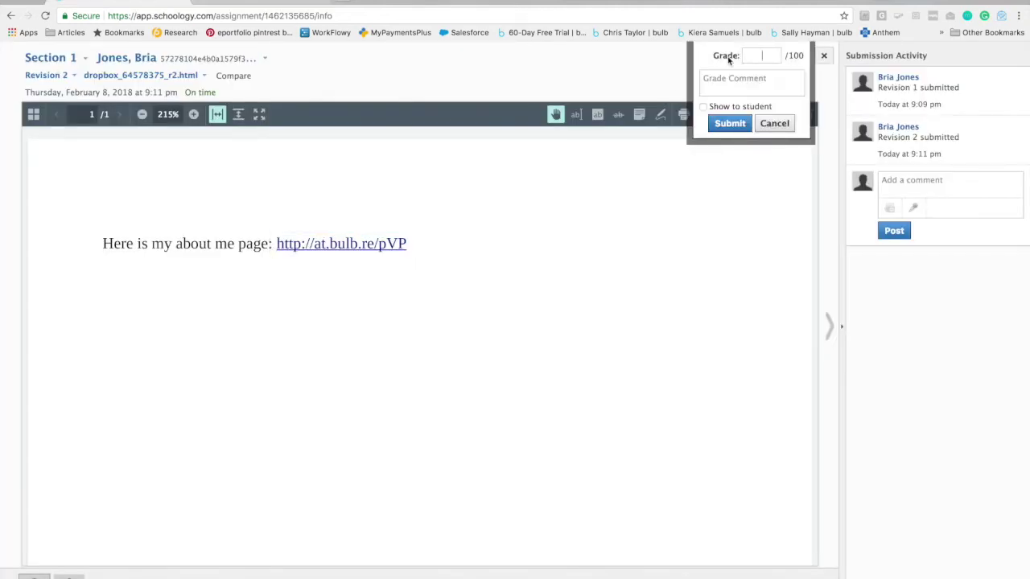
type("96")
left_click(722, 123)
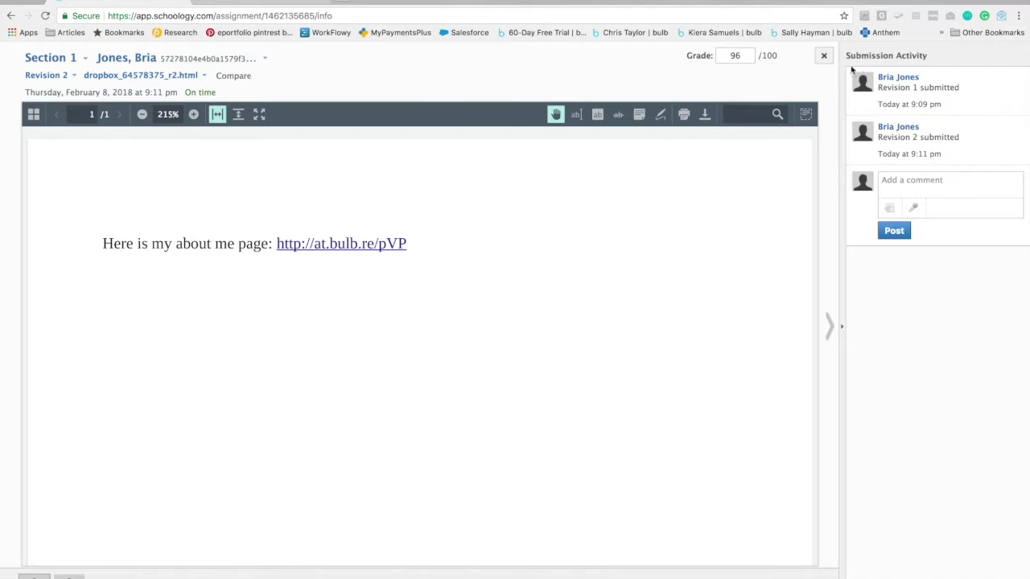
left_click(824, 55)
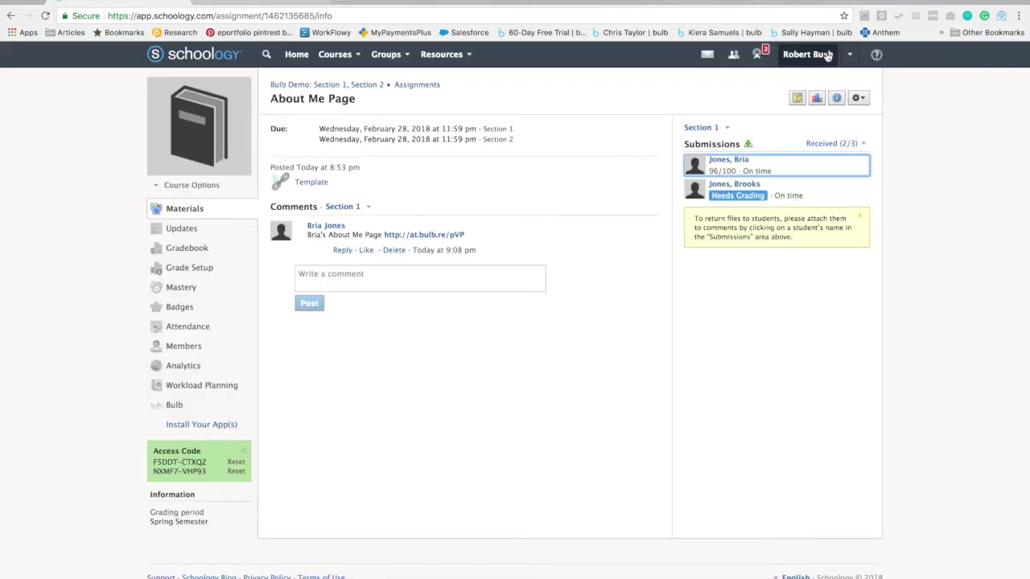
- Open the second student's ungraded submission and review the linked About Me page on bulb
left_click(748, 194)
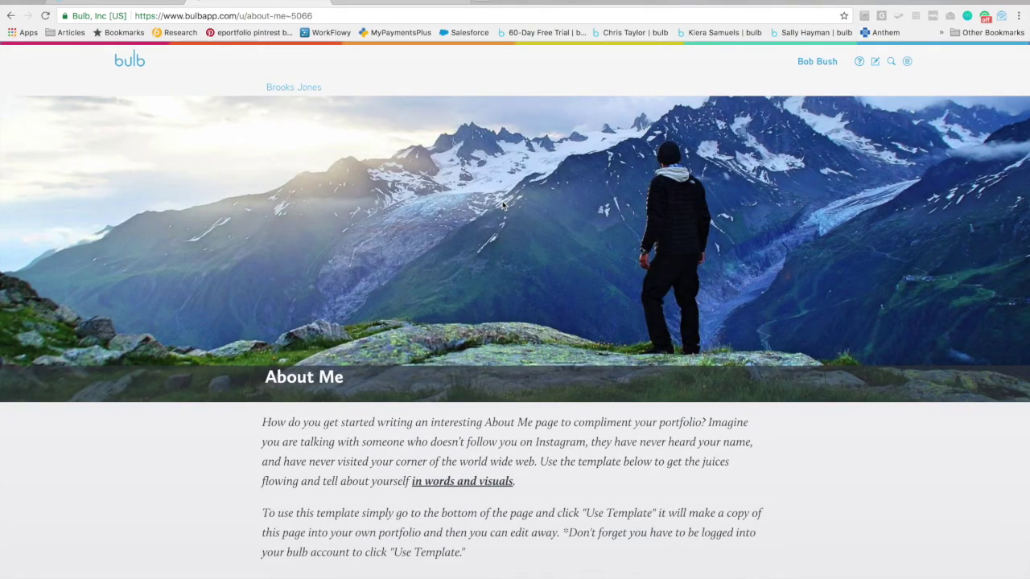
scroll(502, 205, "down", 5)
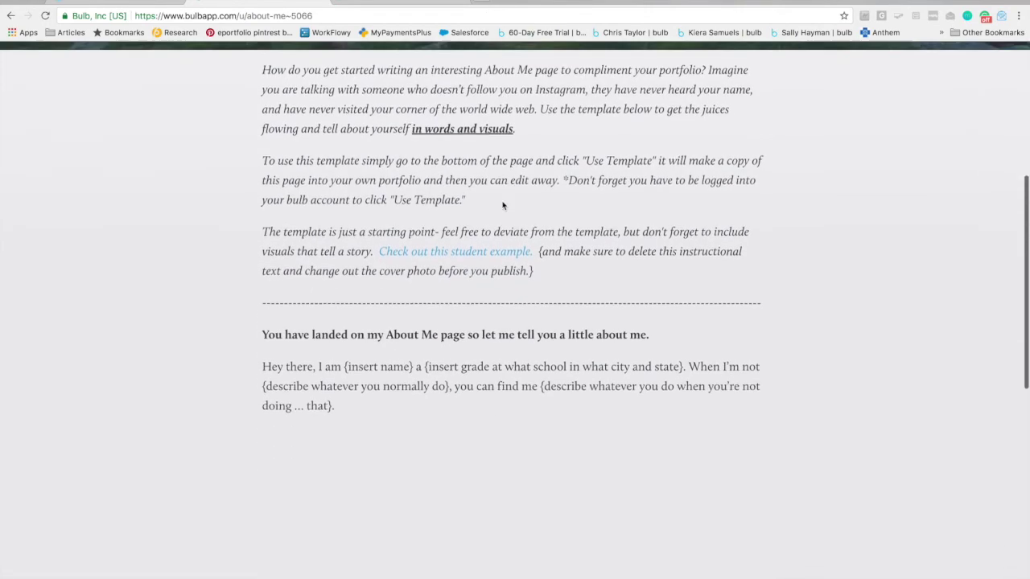
scroll(503, 205, "down", 3)
scroll(402, 161, "up", 1)
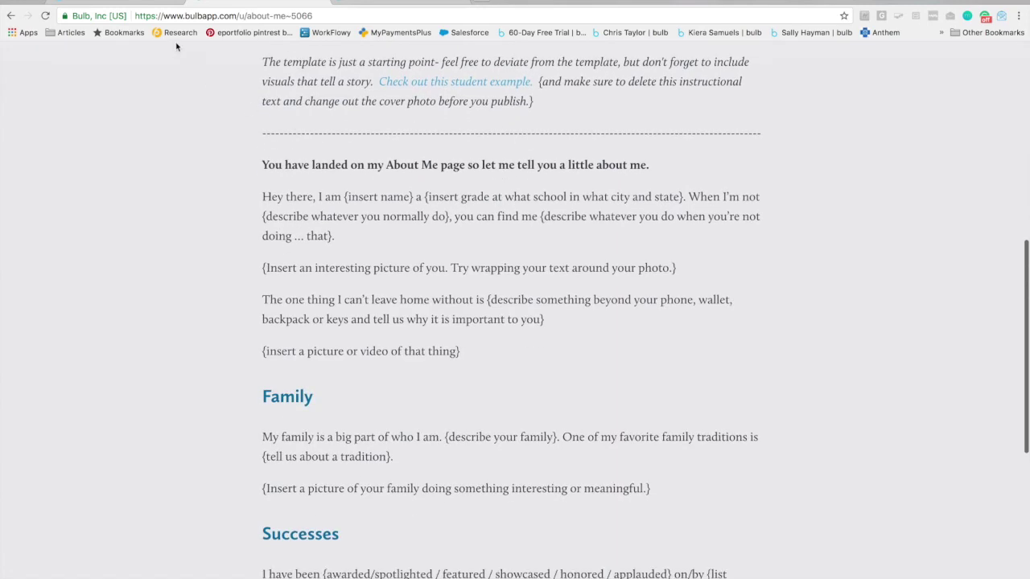
- Return to the second student's Schoology submission and grade it 80 out of 100
left_click(161, 5)
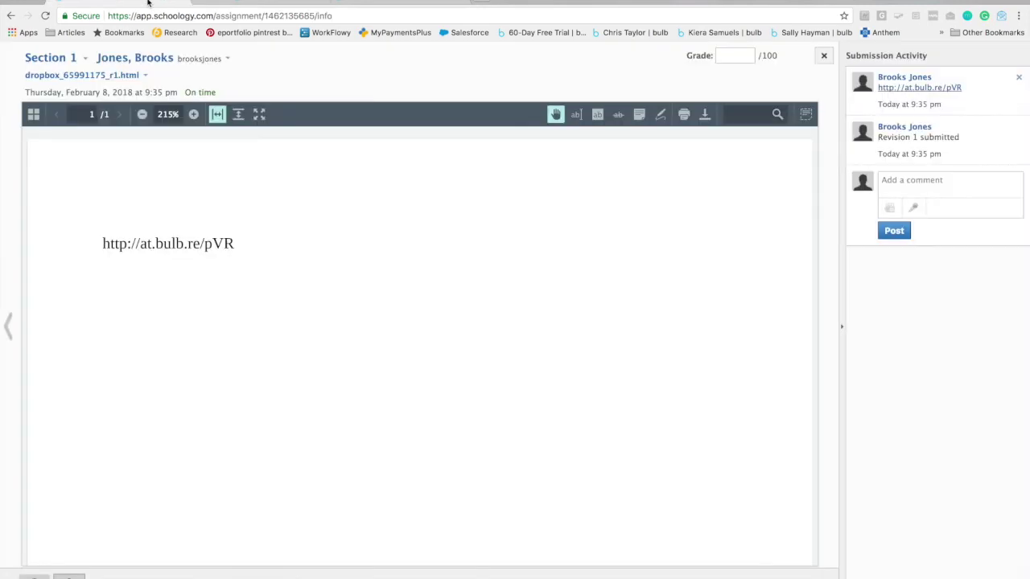
left_click(733, 56)
type("80")
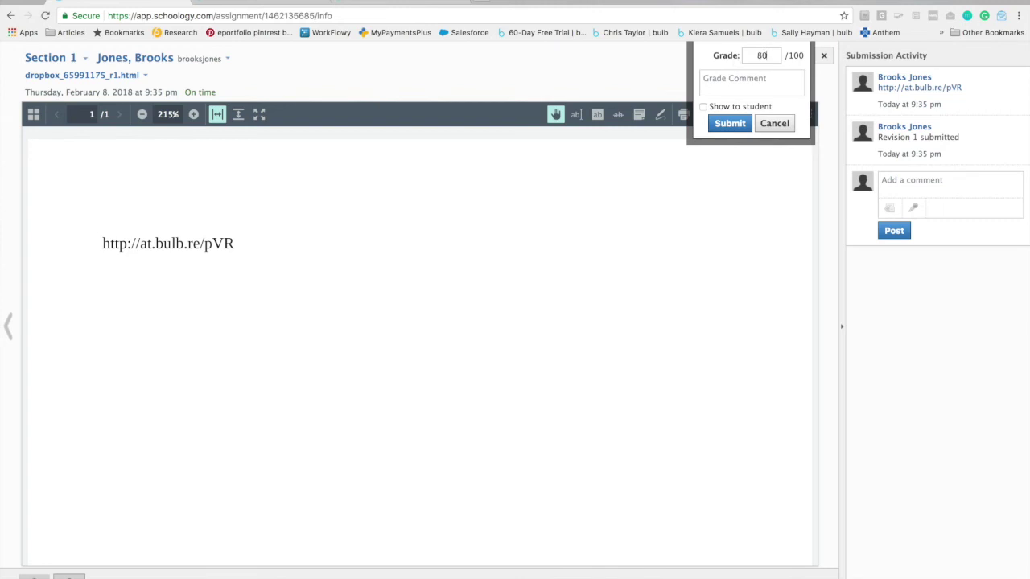
left_click(728, 124)
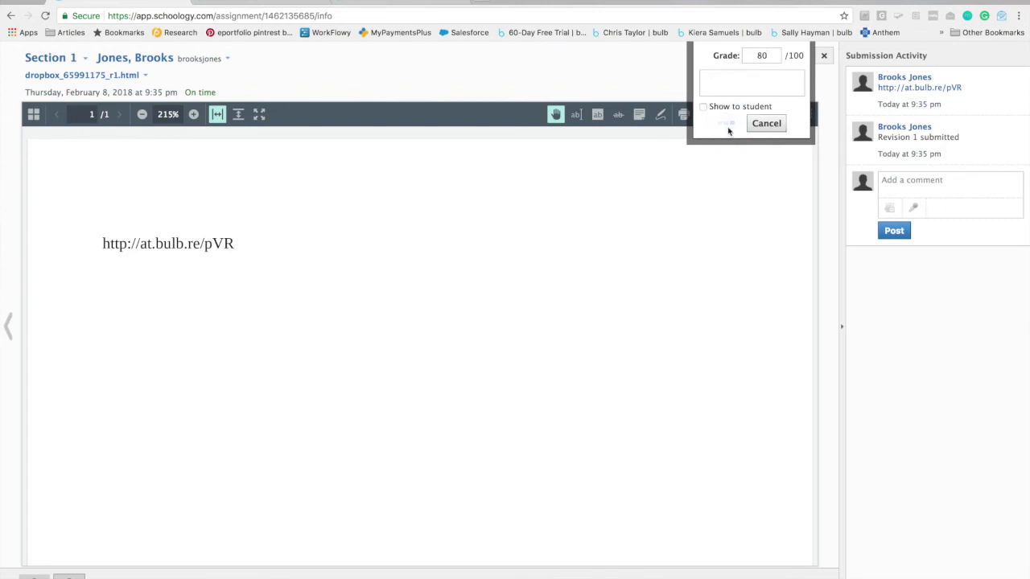